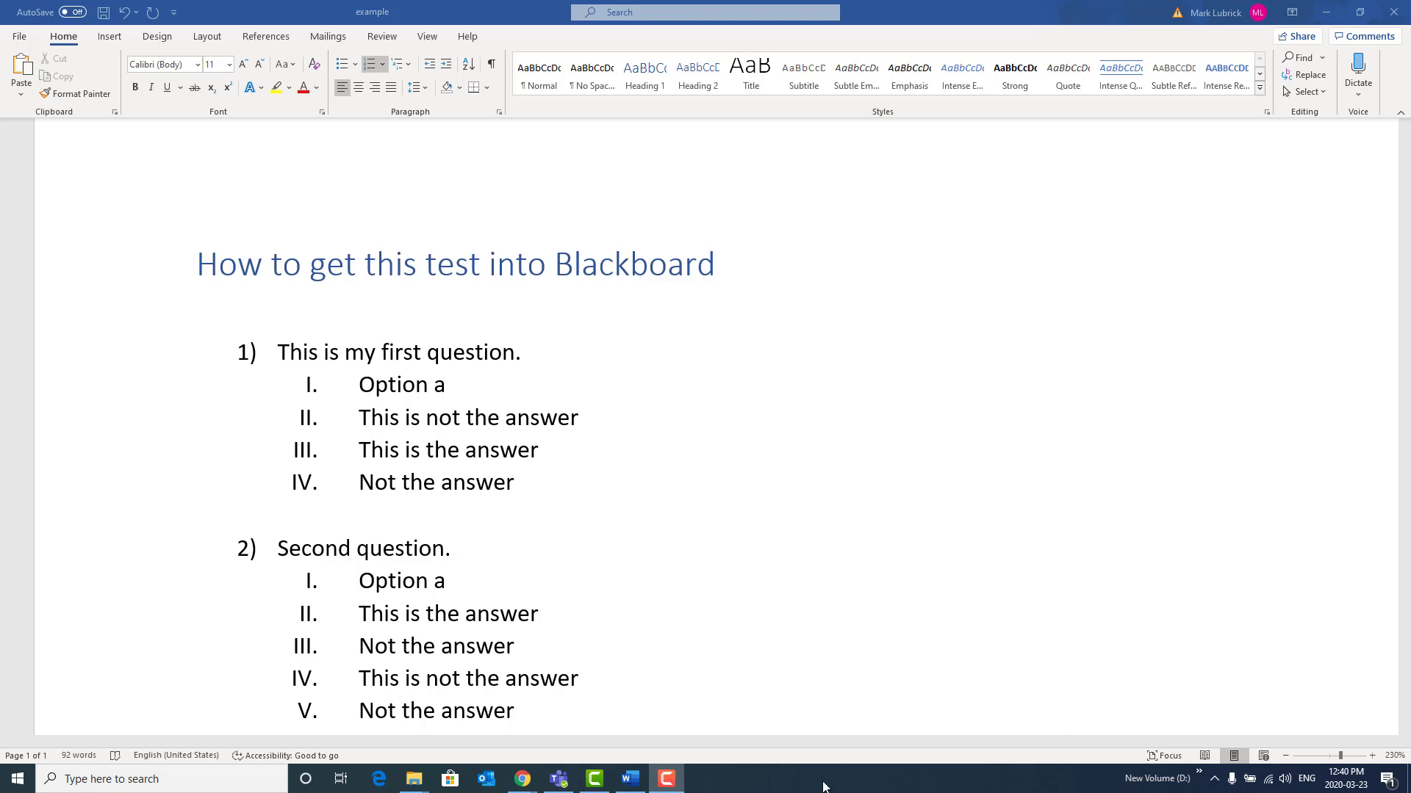
- Open the Quiz Generator's 'How to Prepare your Quiz' guide and scroll to its Multiple Choice rules
click(522, 777)
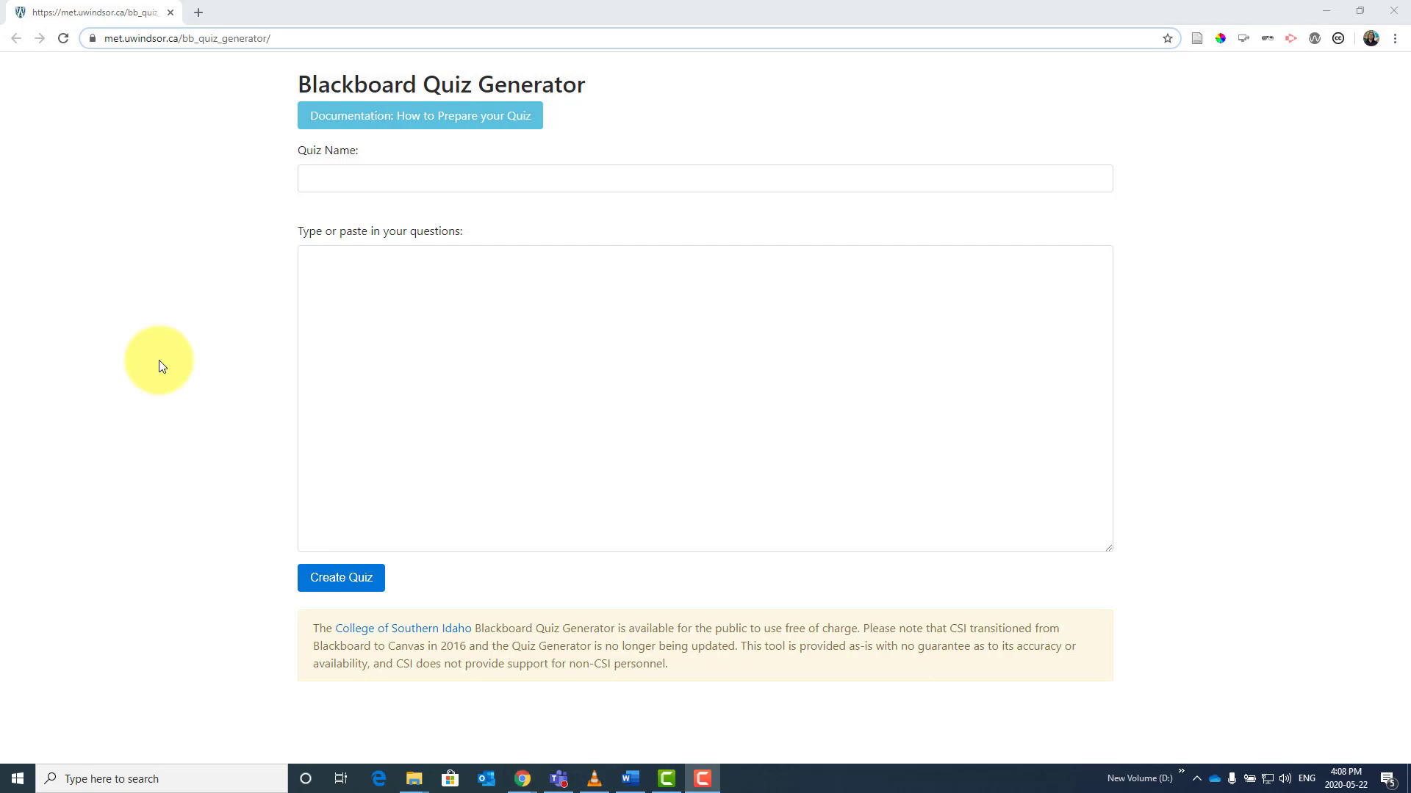
click(423, 120)
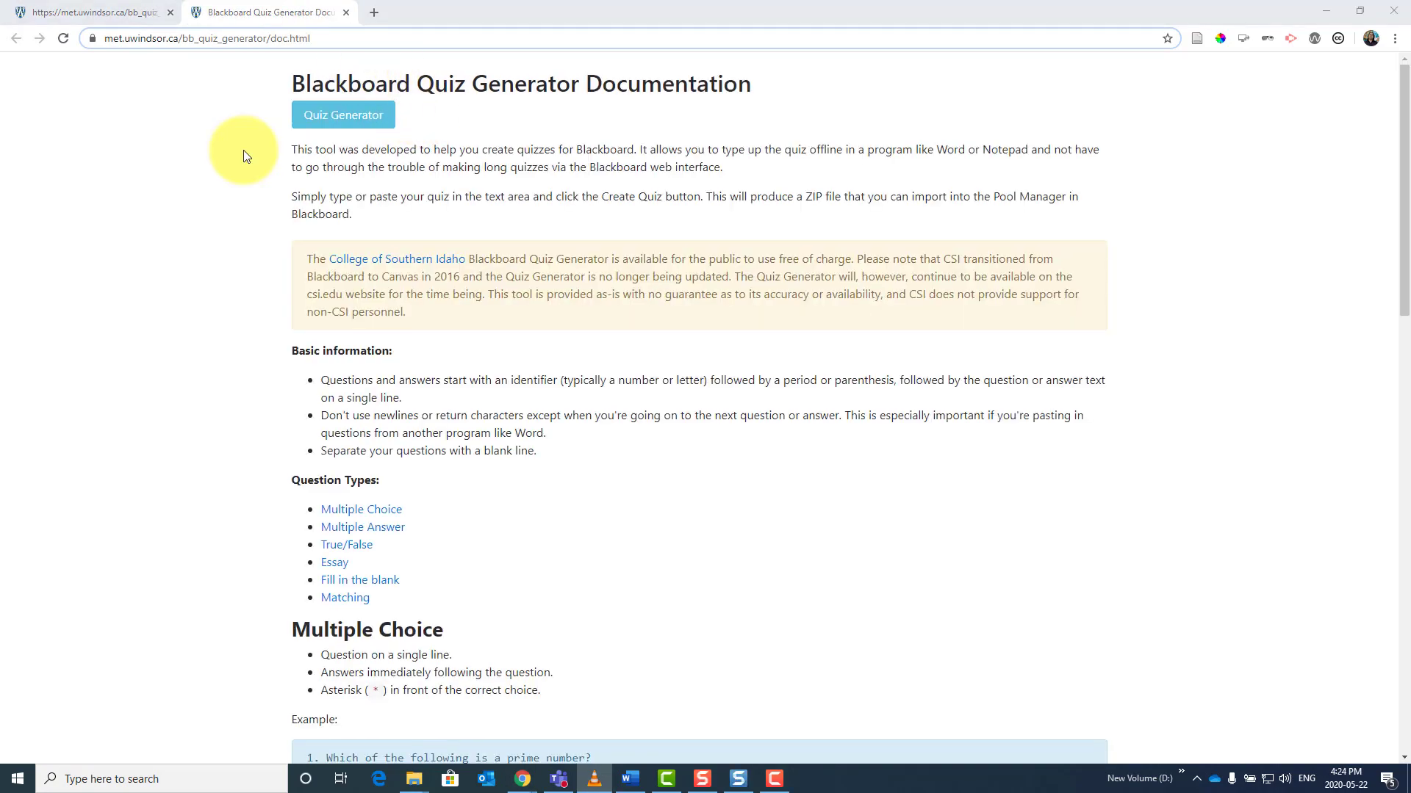
scroll(244, 155, down, 2)
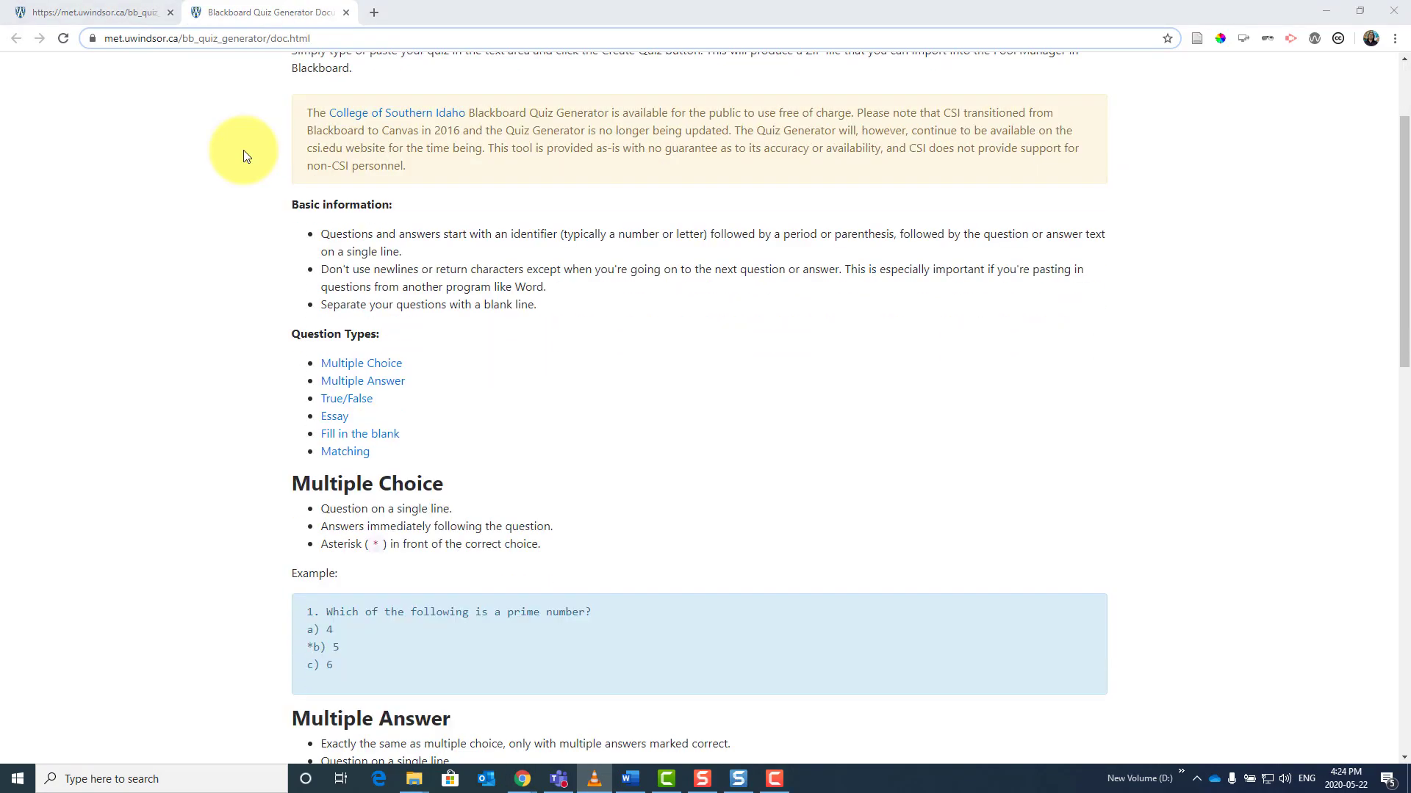
scroll(244, 155, down, 2)
scroll(245, 155, down, 2)
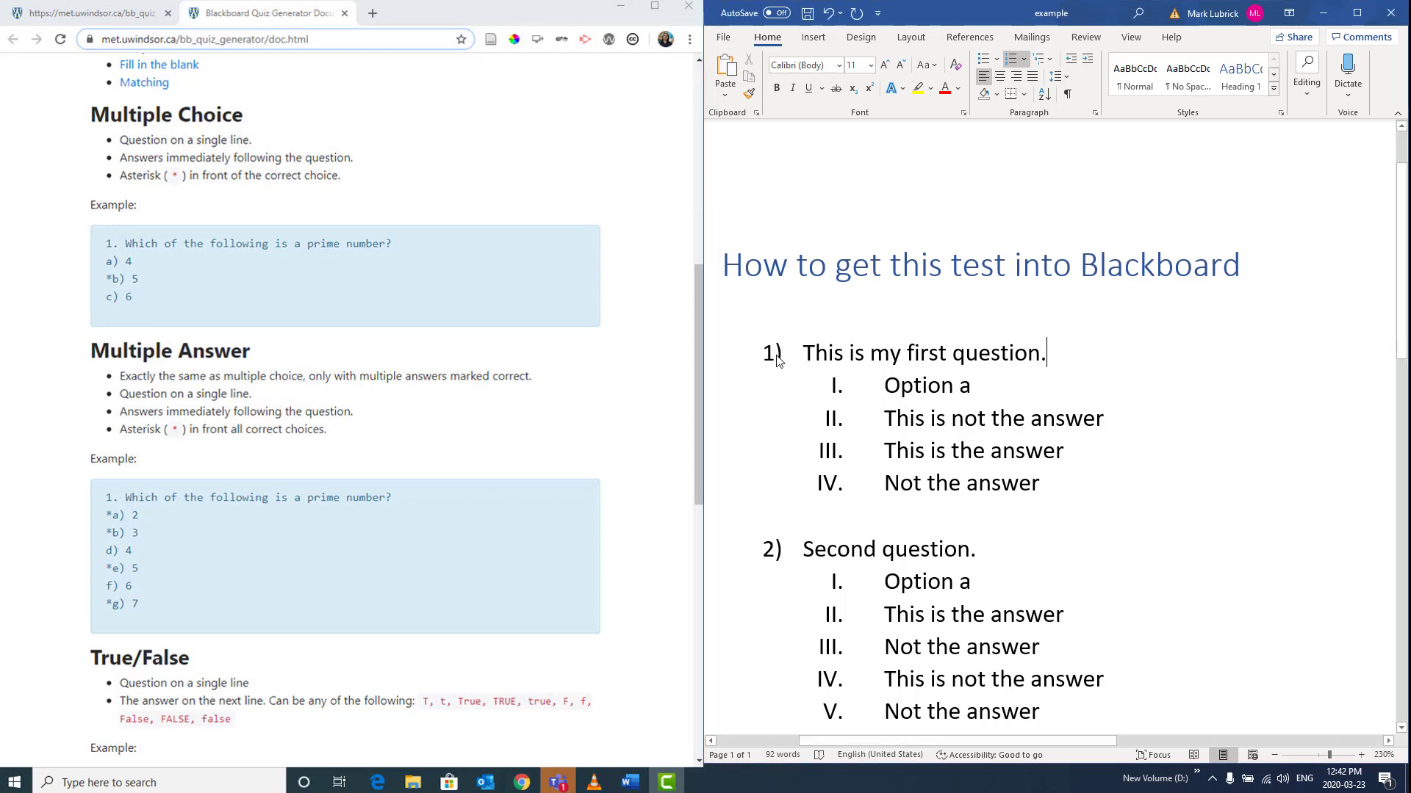
- Renumber the quiz questions with the '1., 2., 3.' numbering format
click(776, 355)
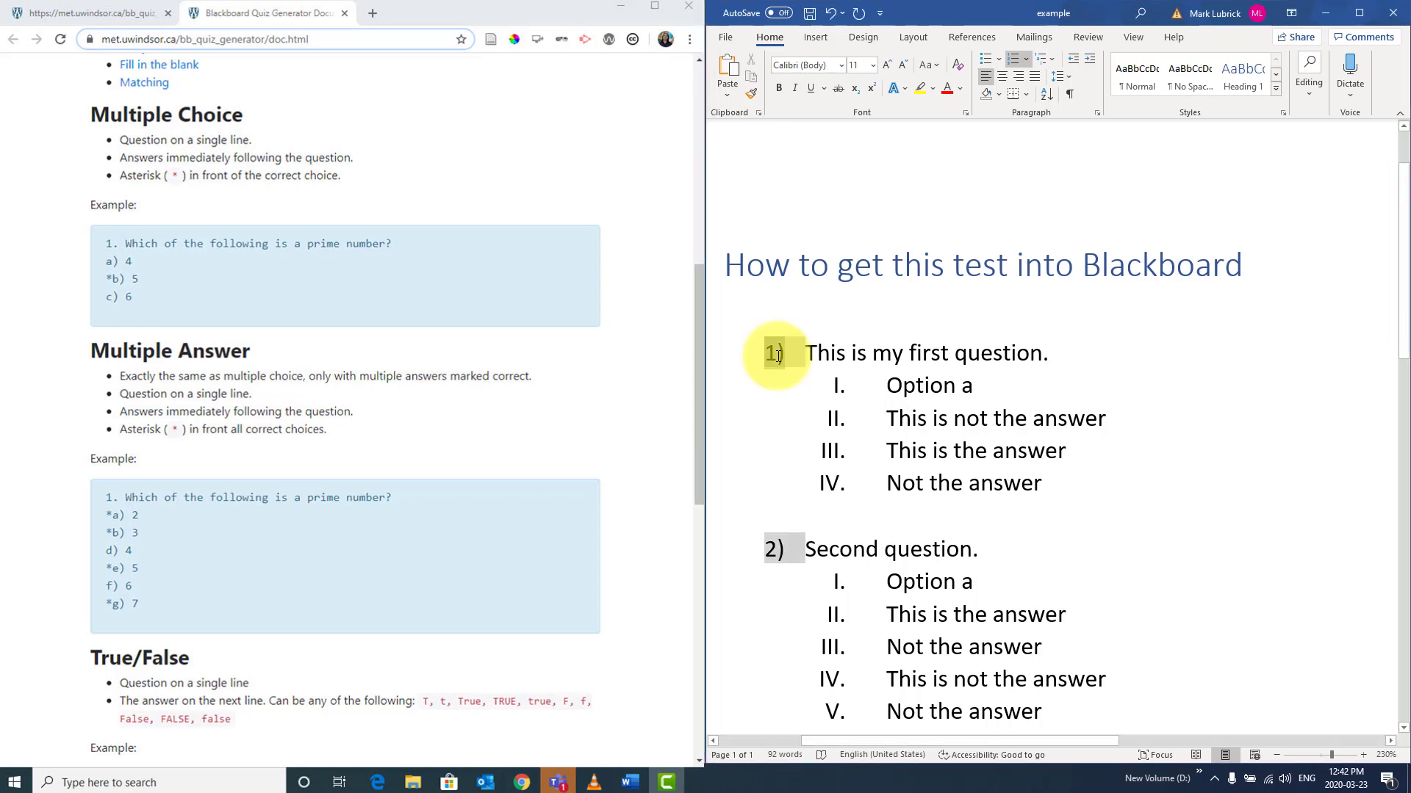
right_click(778, 355)
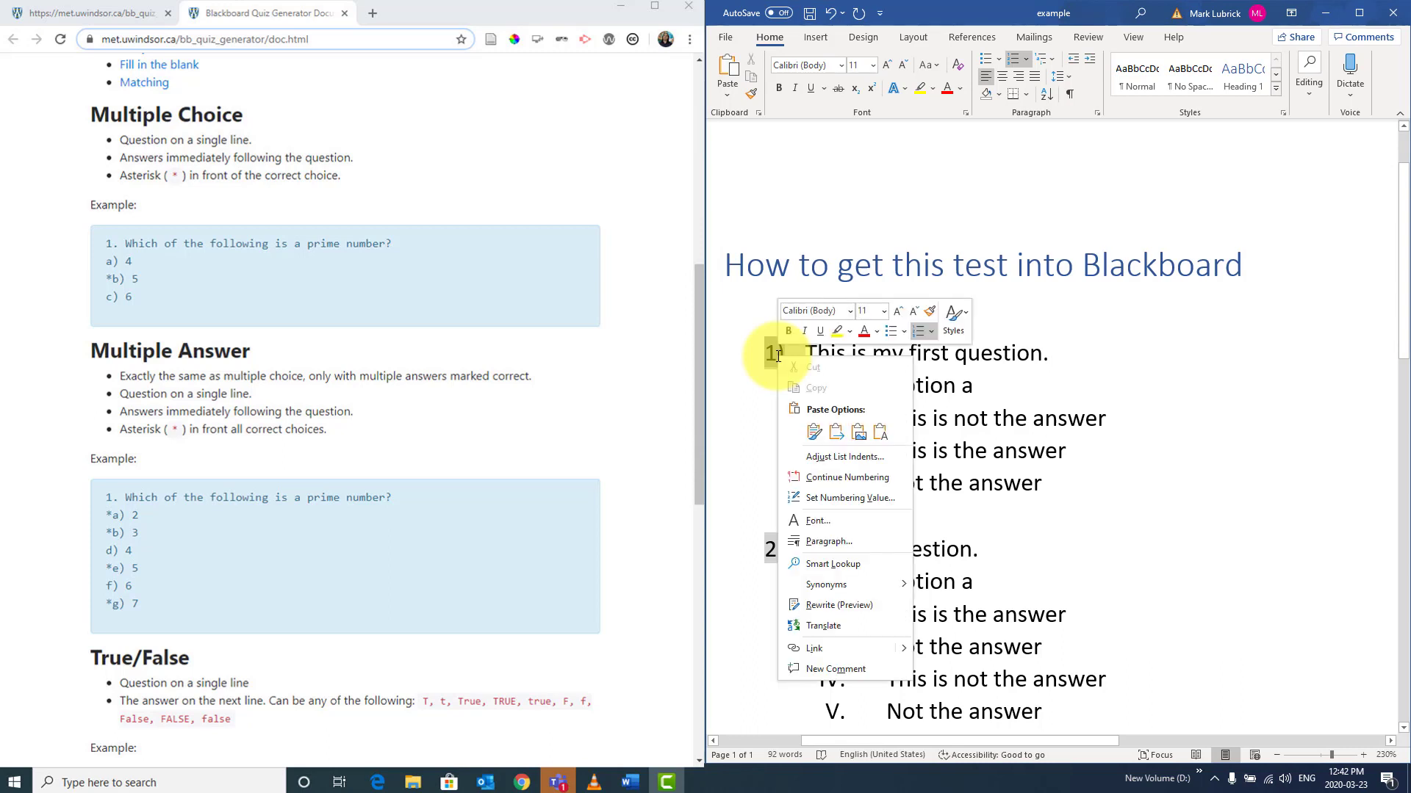
click(932, 333)
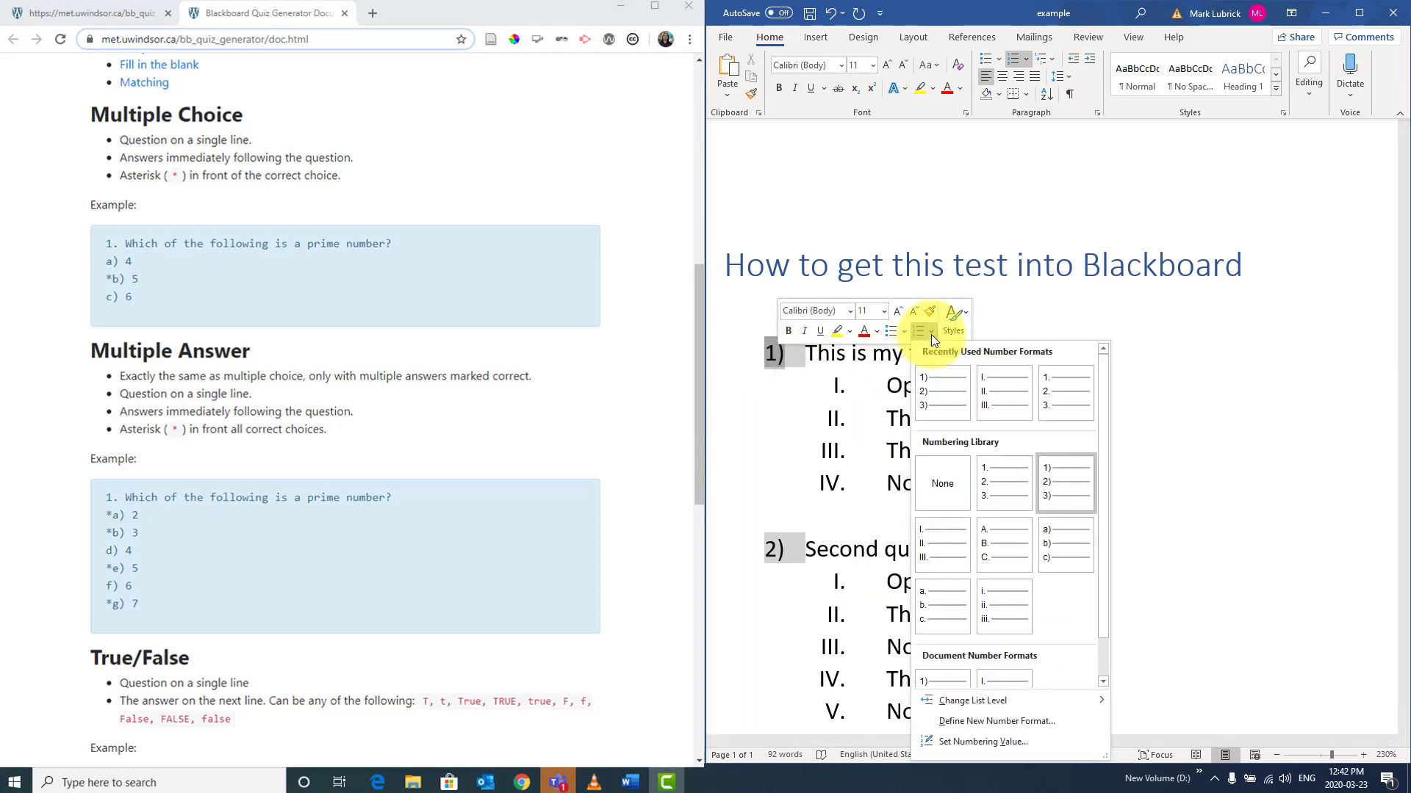
click(1071, 389)
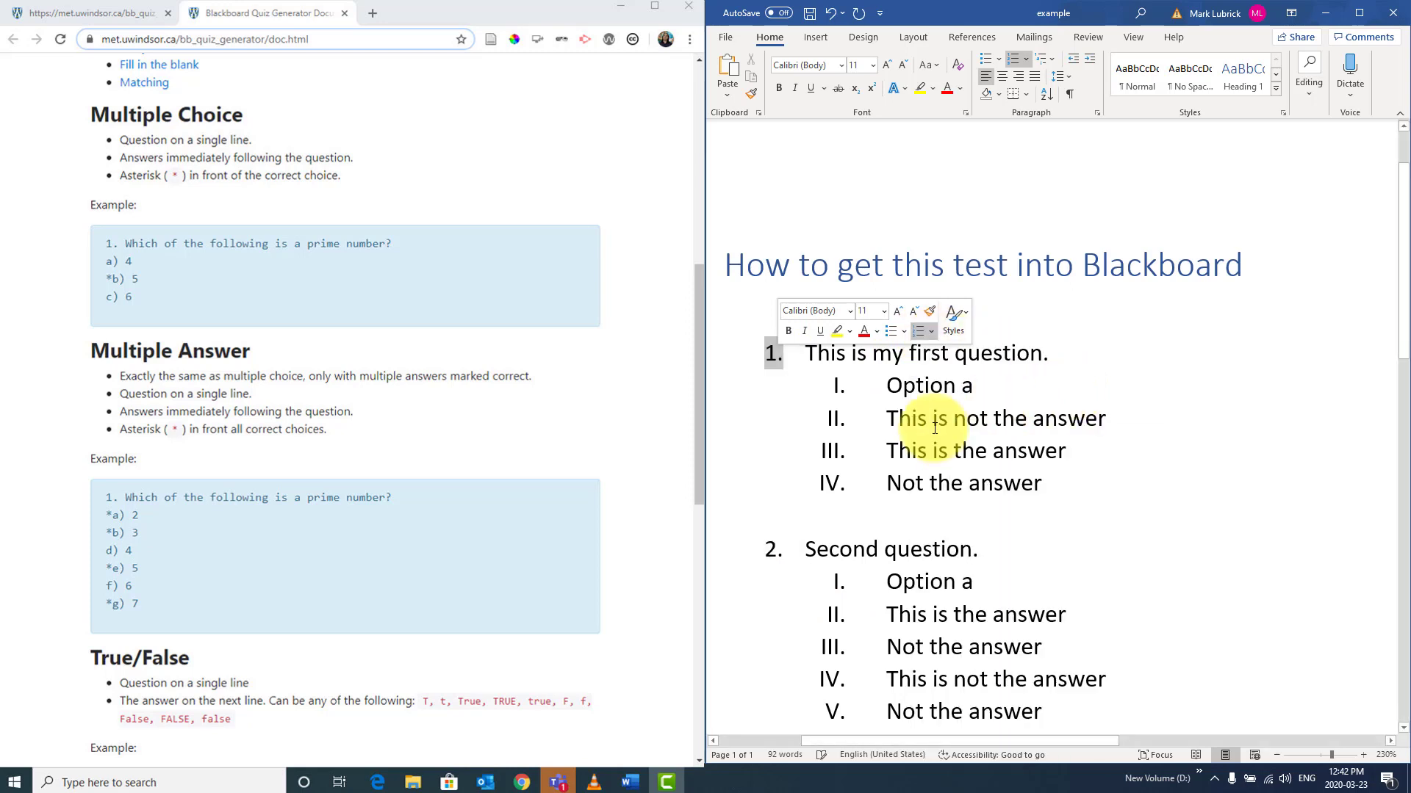
- Change the roman-numeral answer markers to the 'a), b), c)' lettering format
click(840, 388)
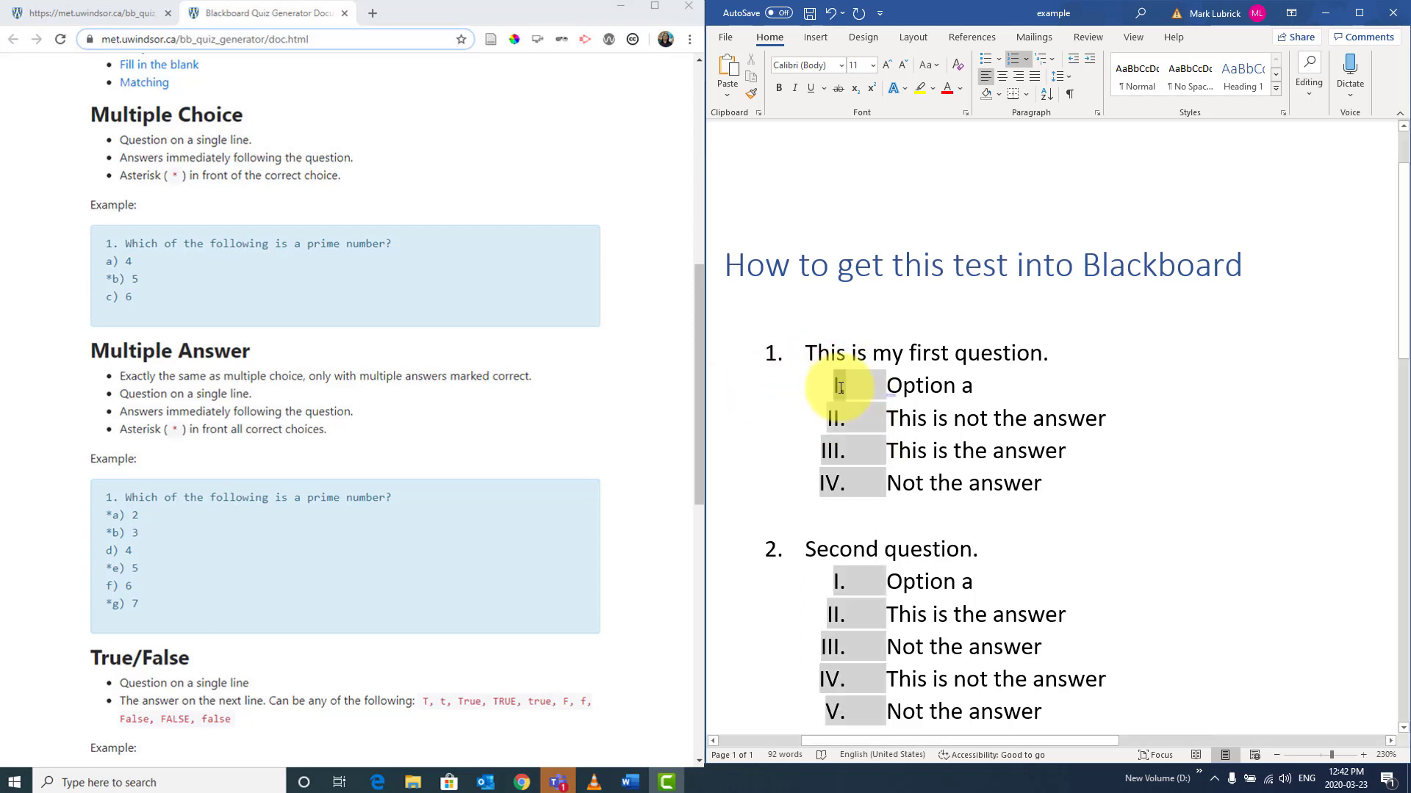
right_click(840, 387)
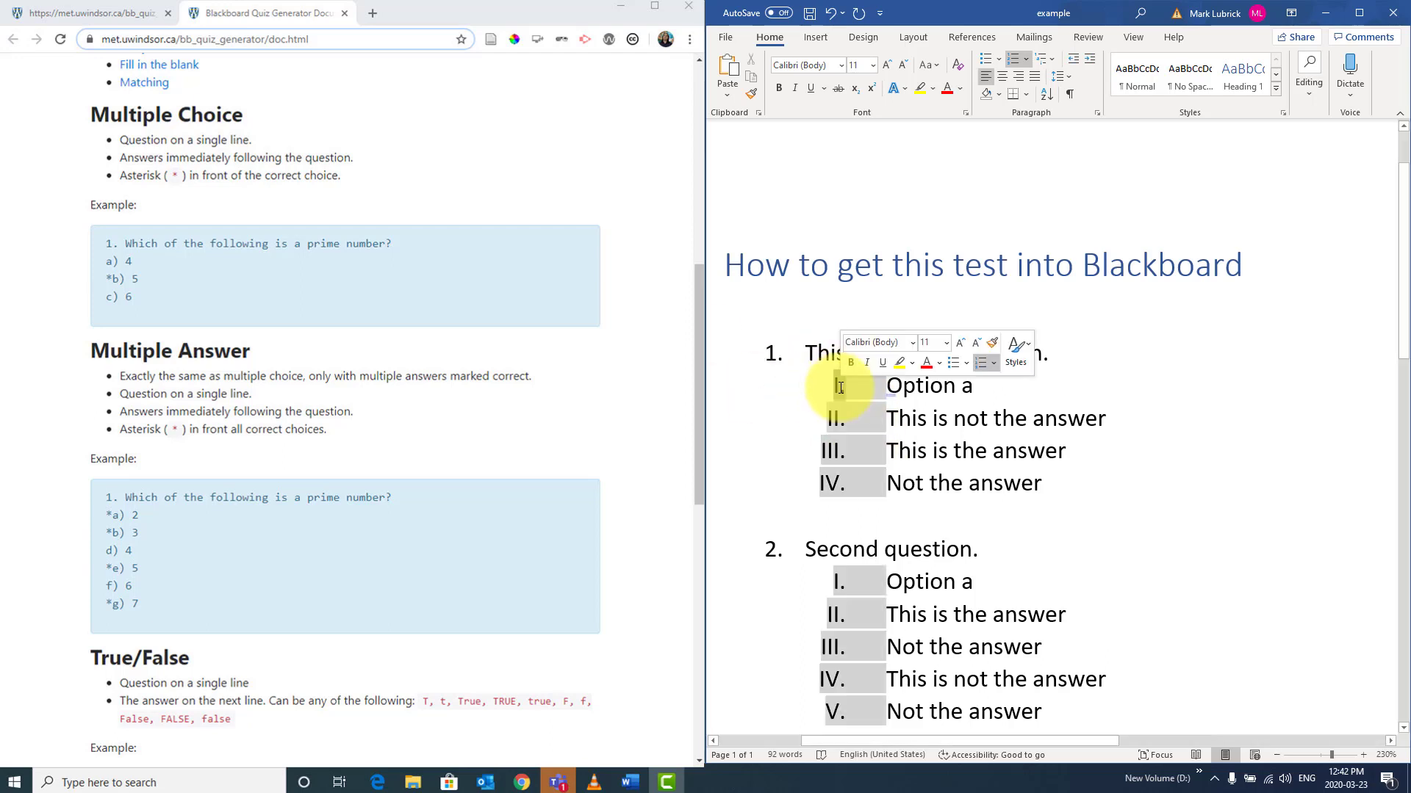
click(993, 363)
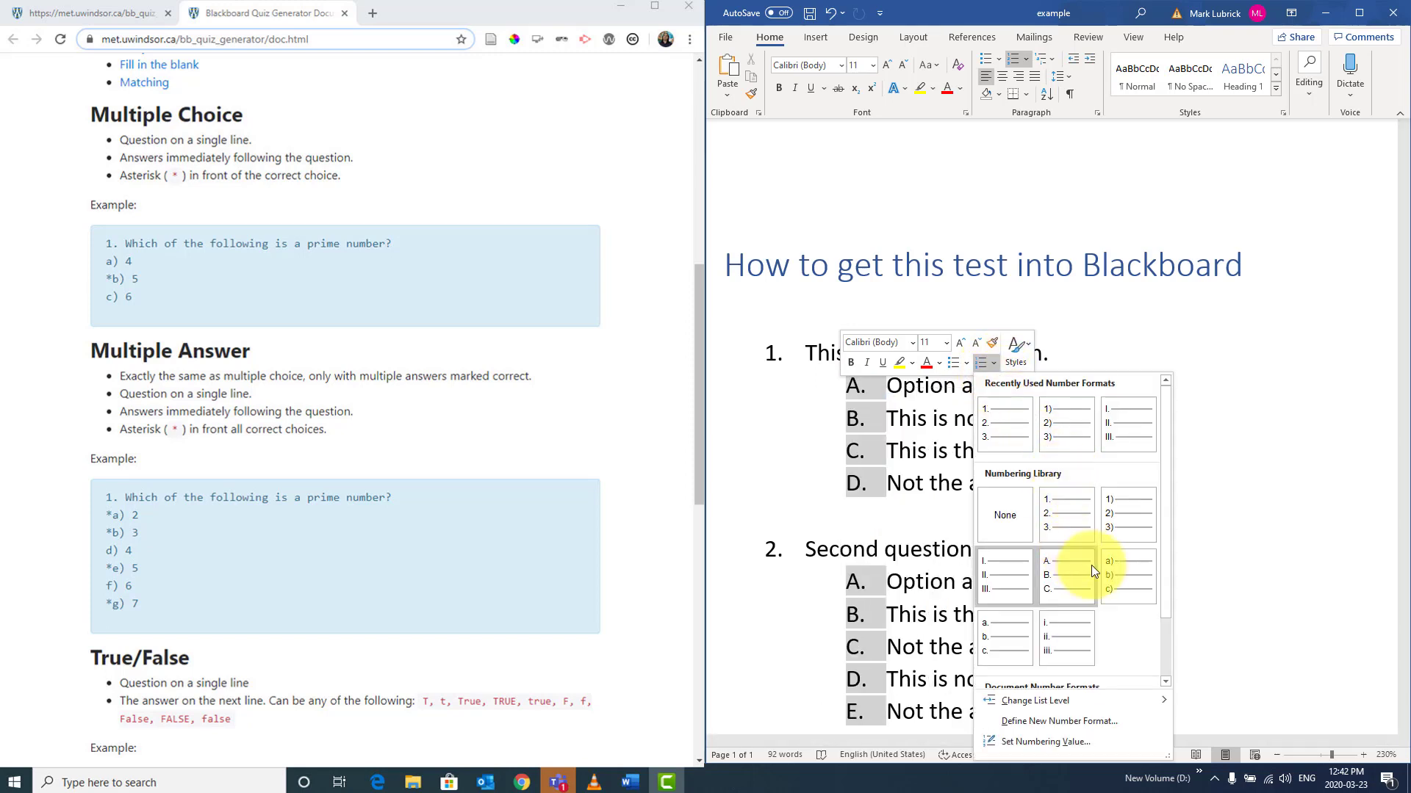
click(1117, 573)
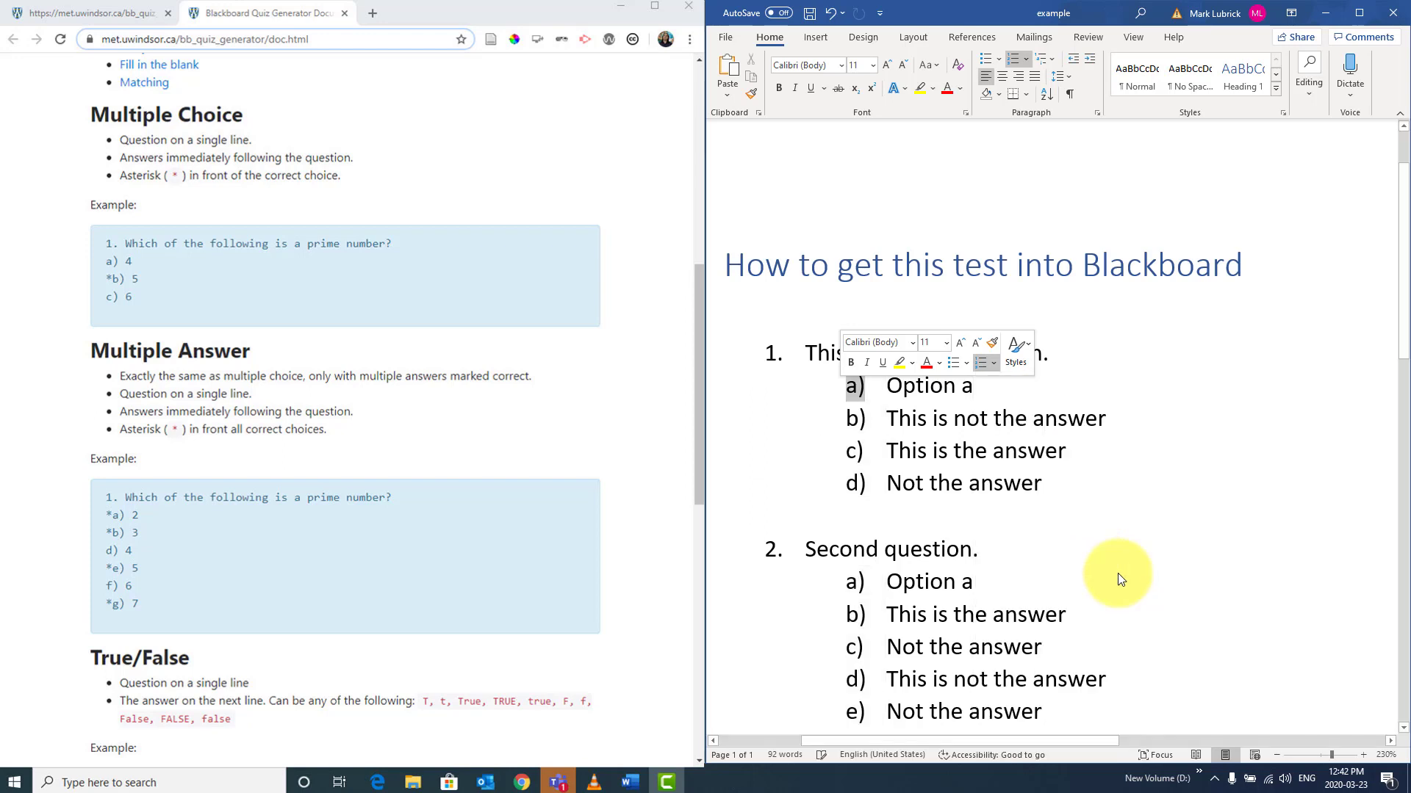
click(1143, 522)
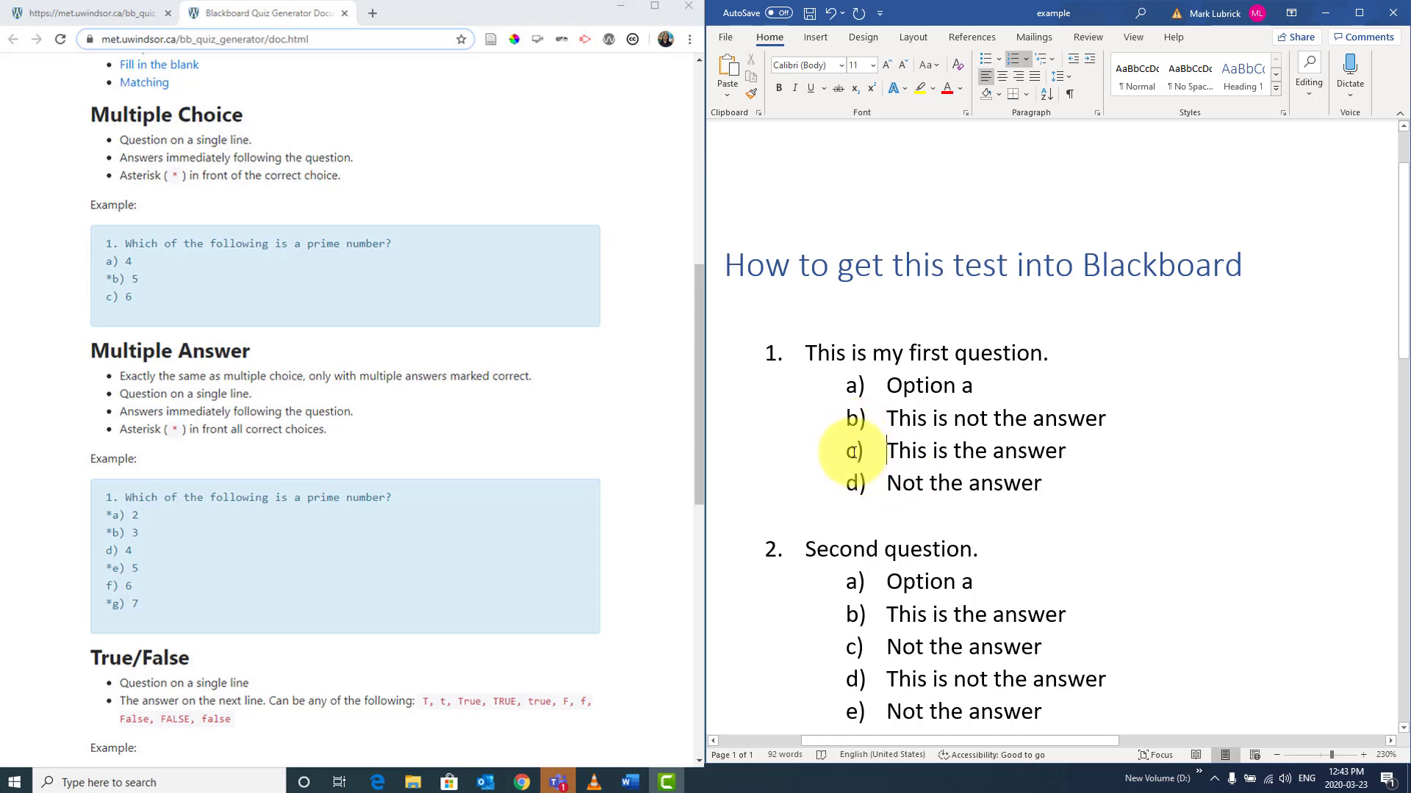
- Select the whole quiz in Word, from the heading down to the final True answer
click(877, 458)
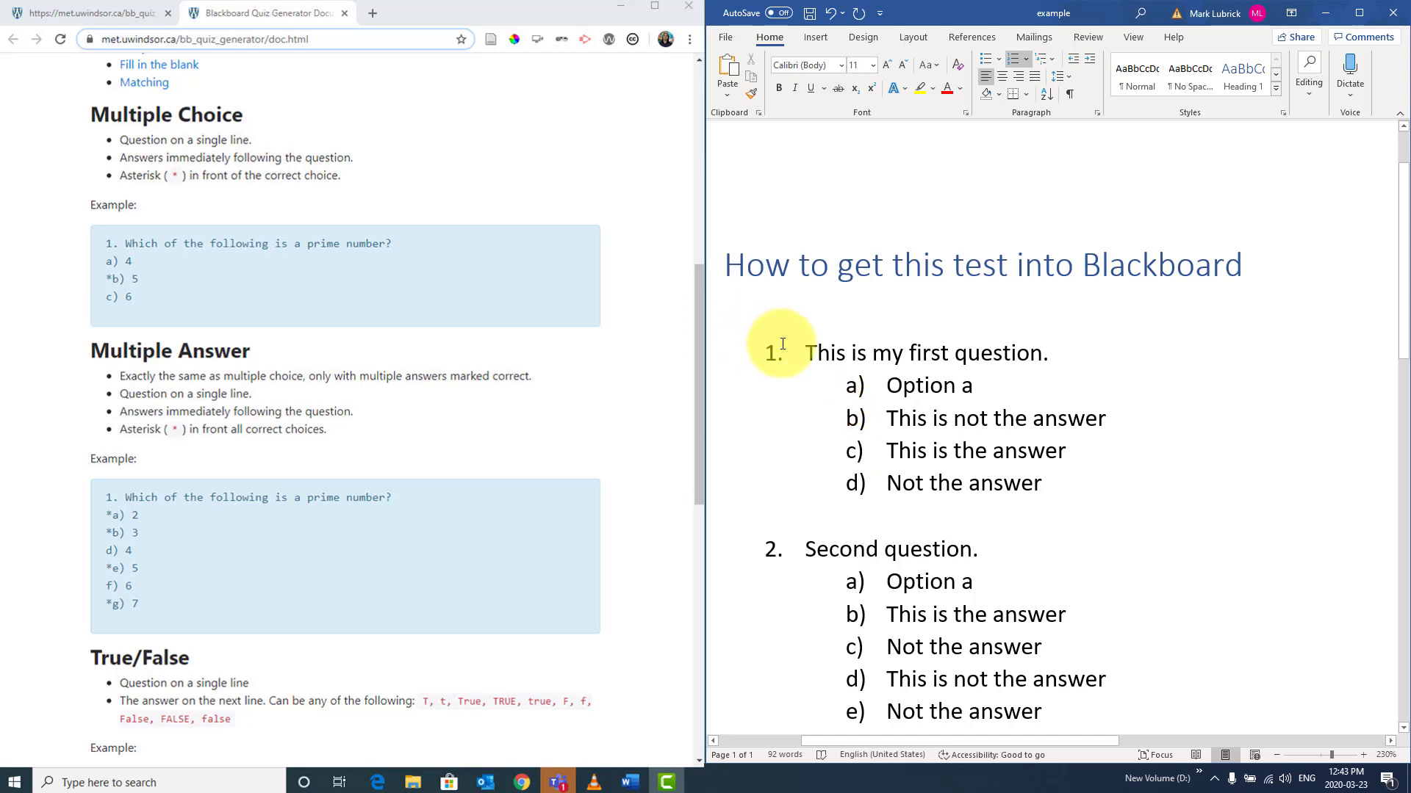
scroll(1102, 440, down, 3)
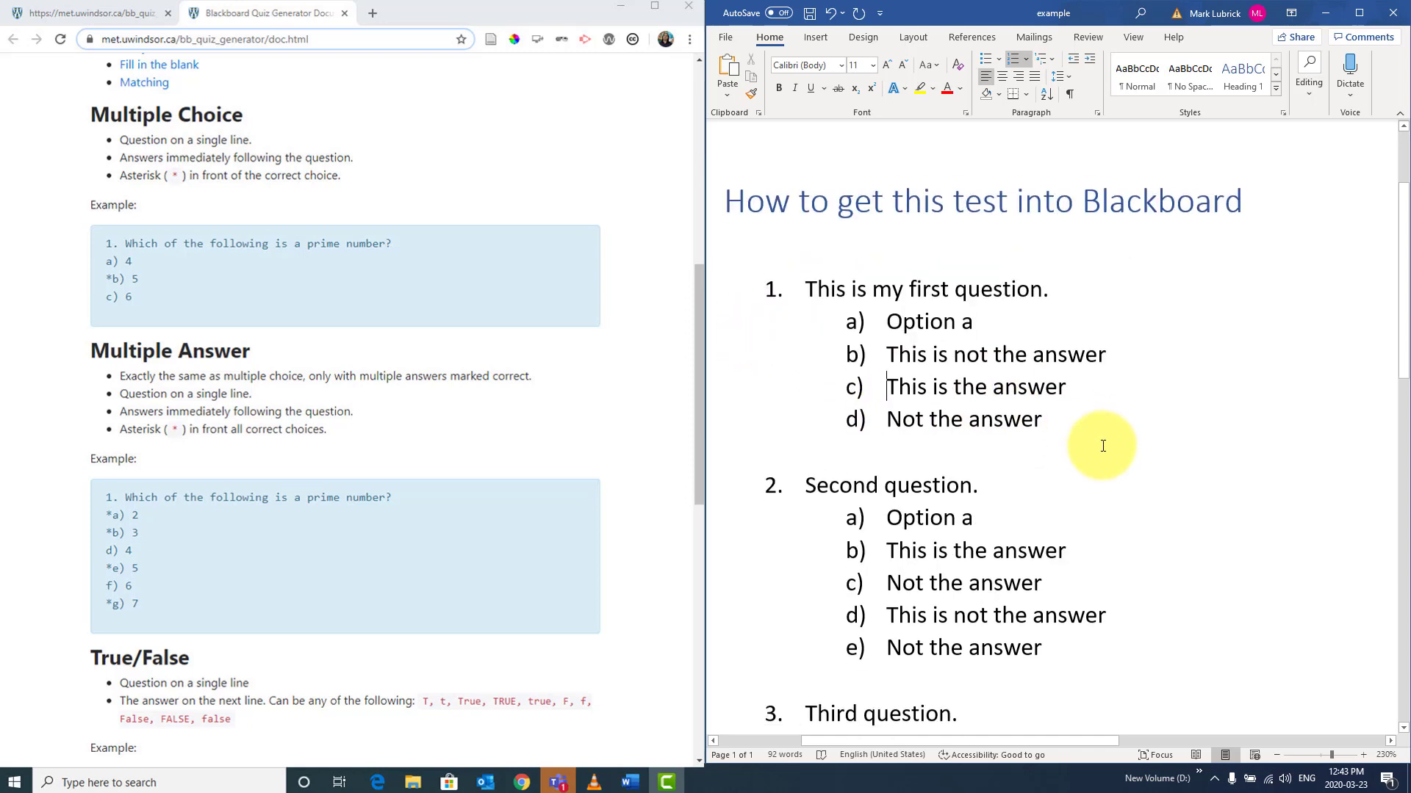
scroll(816, 243, down, 3)
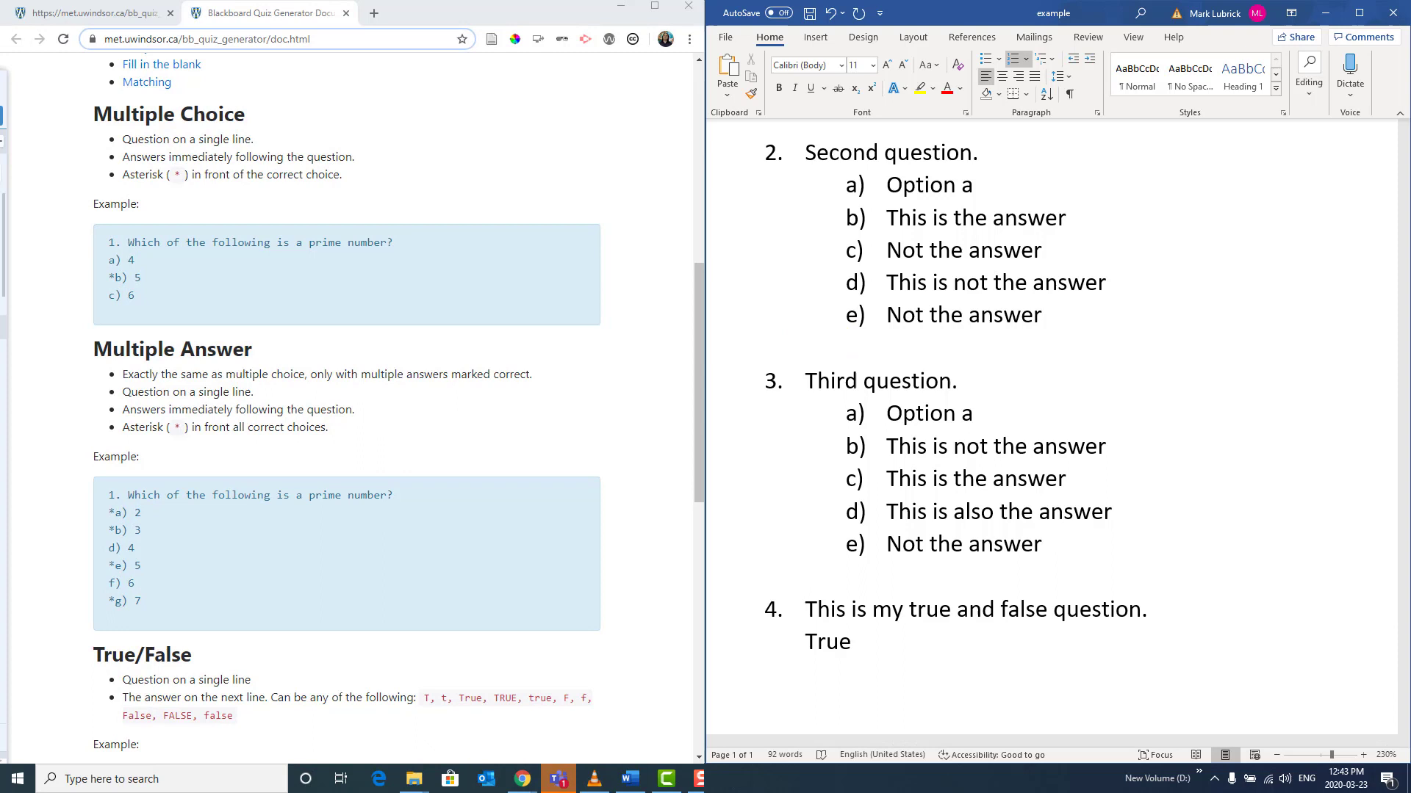
scroll(655, 339, down, 2)
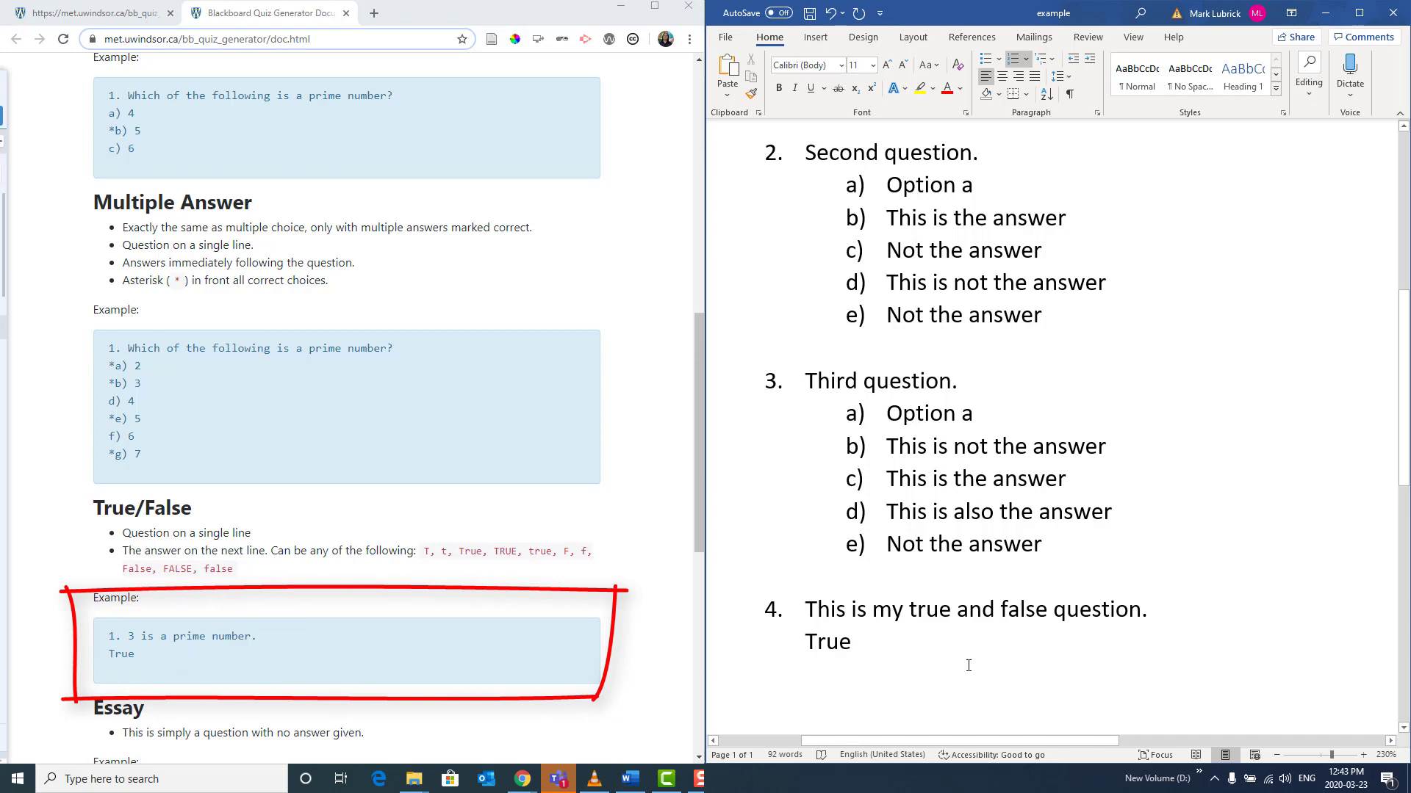
drag(857, 633, 800, 470)
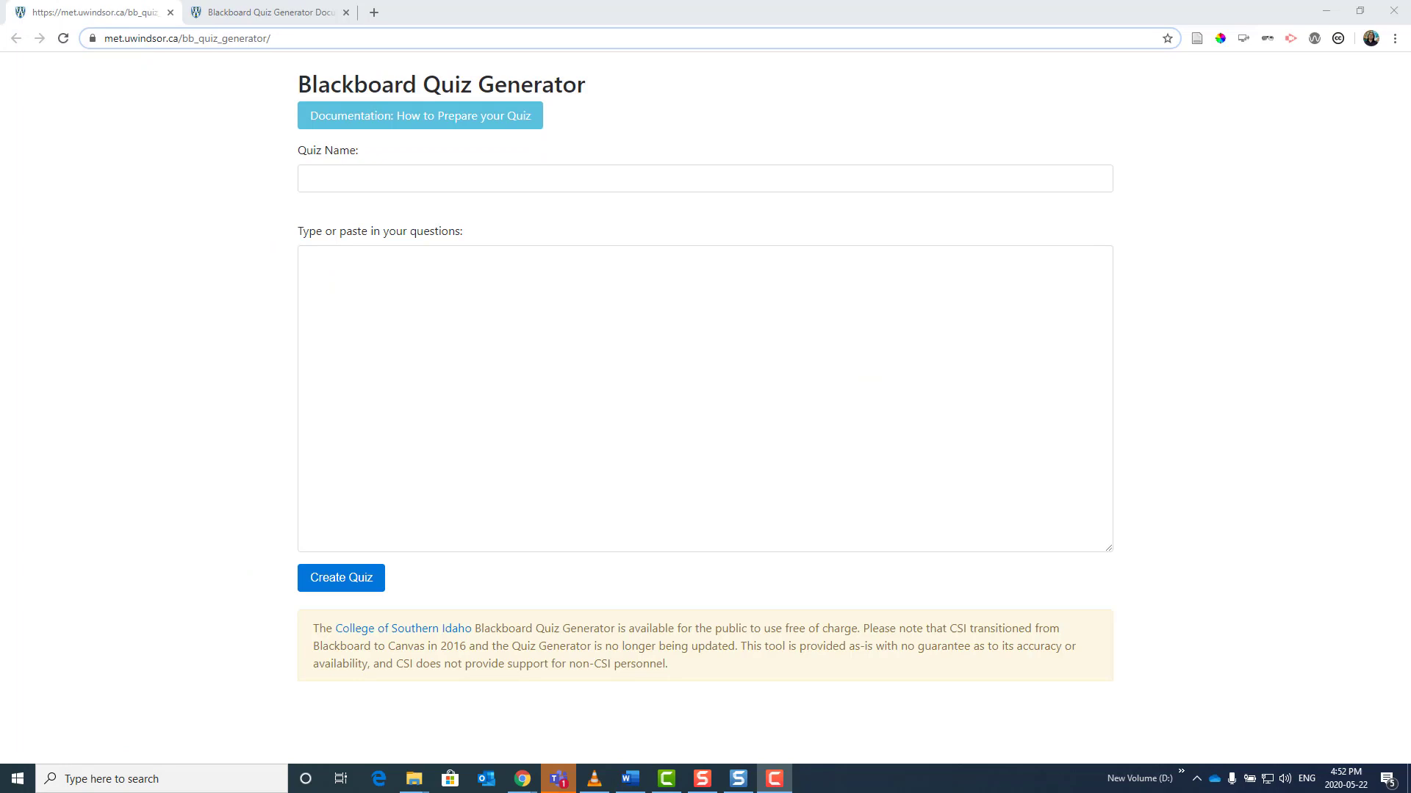
- Paste the copied quiz into the questions box and check it against the formatting guide
click(525, 324)
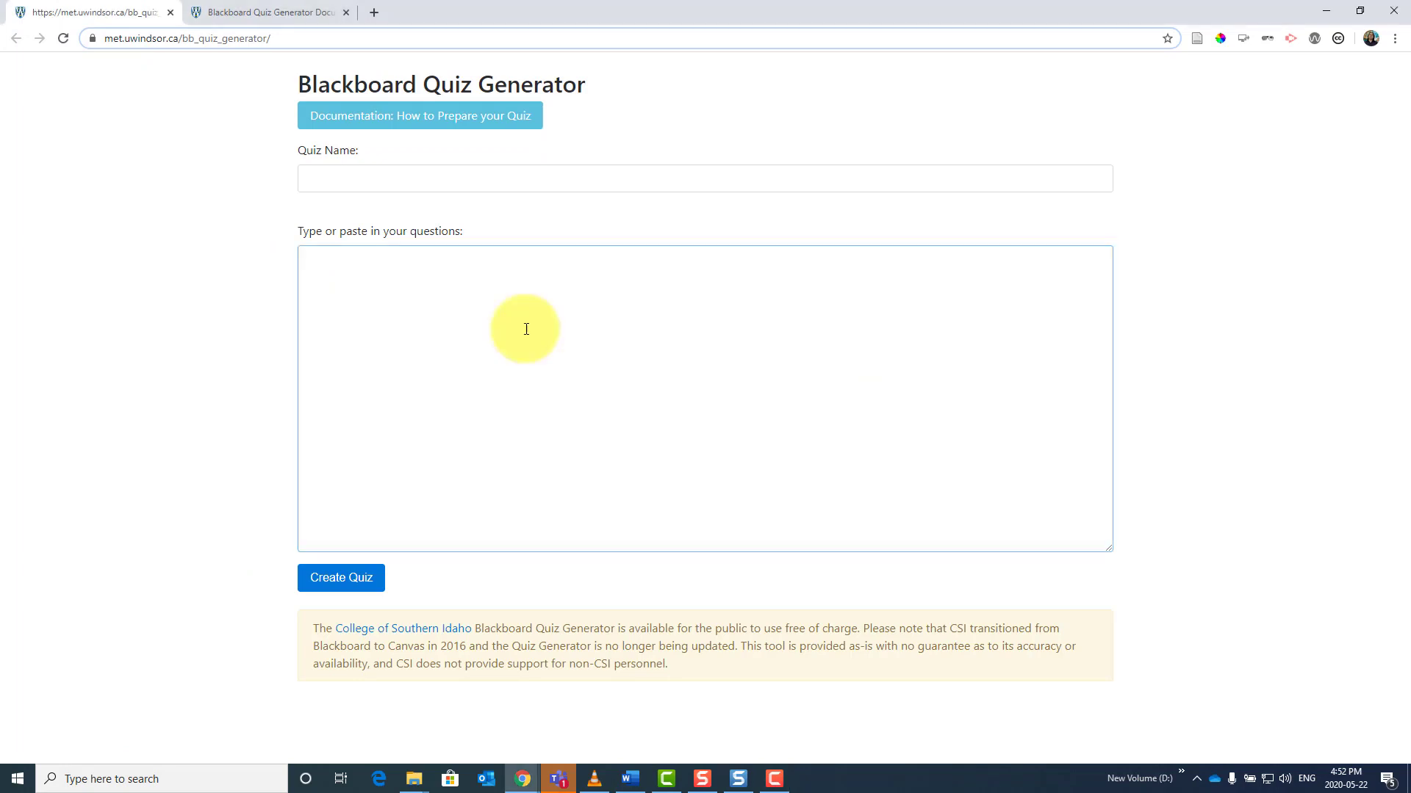
text(1.	This is my first question. a)	Option a b)	This is not the answer c)	This is the answer d)	Not the answer  2.	Second question. a)	Option a b)	This is the answer c)	Not the answer d)	This is not the answer e)	Not the answer  3.	Third question. a)	Option a b)	This is not the answer c)	This is the answer d)	This is also the answer e)	Not the answer  4.	This is my true and false question. True)
scroll(515, 345, up, 1)
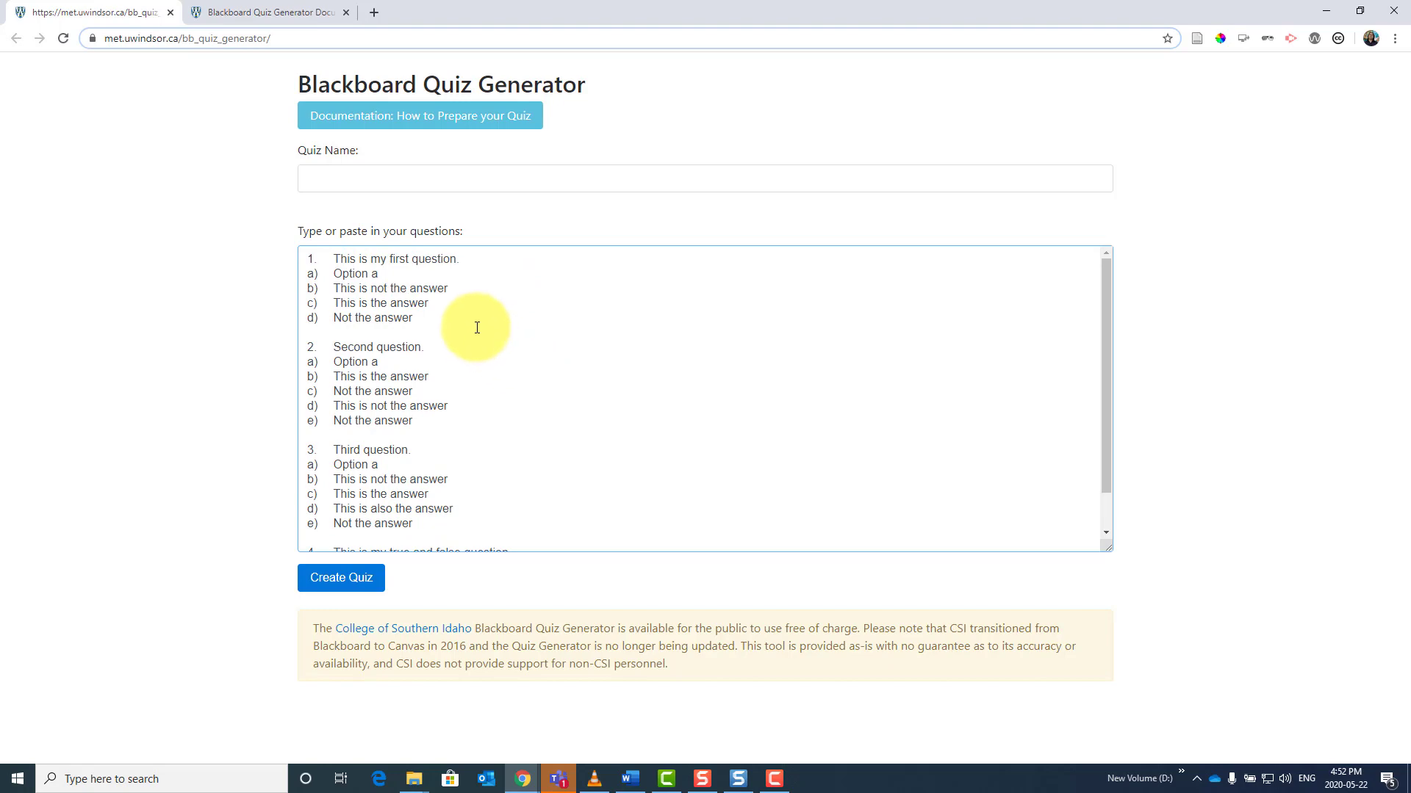
click(264, 12)
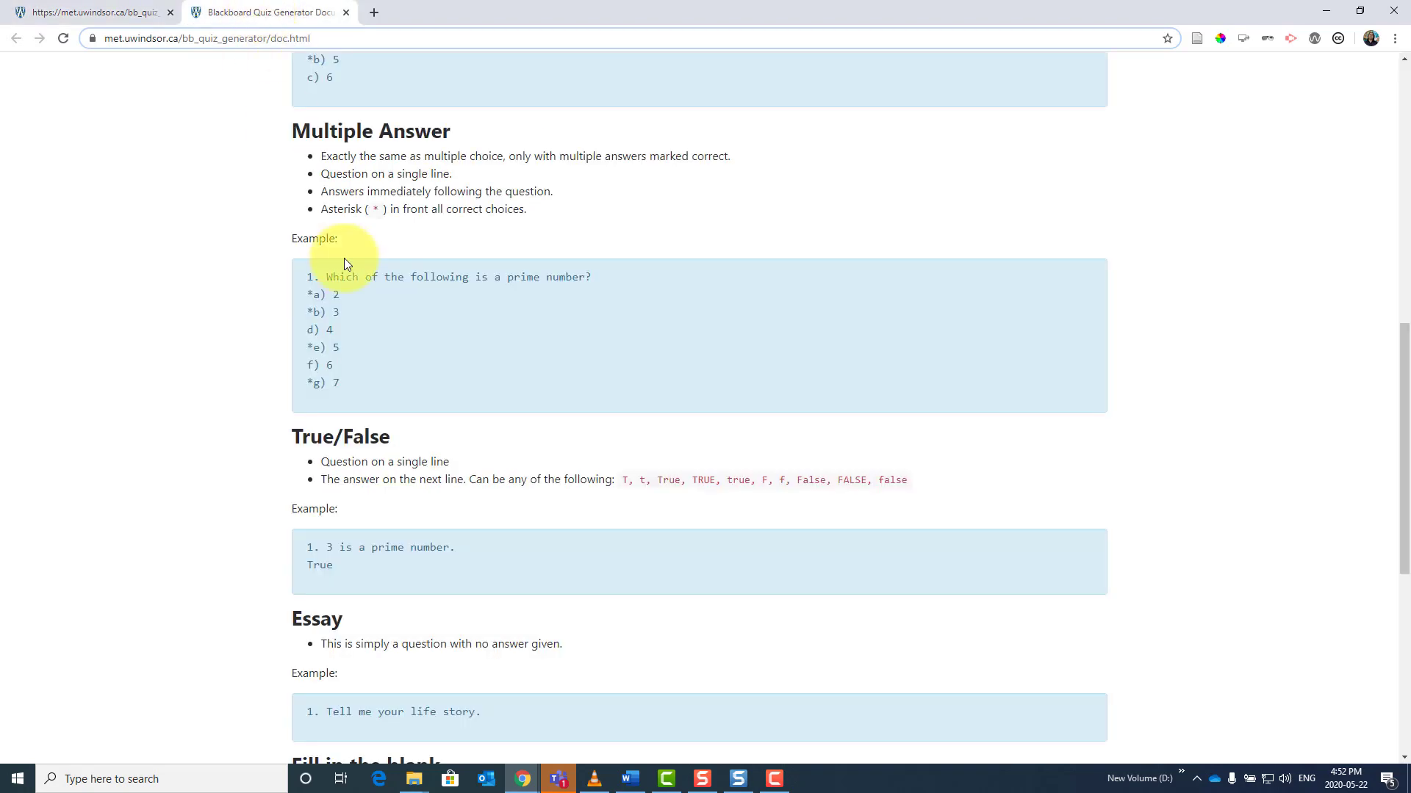
scroll(325, 250, up, 3)
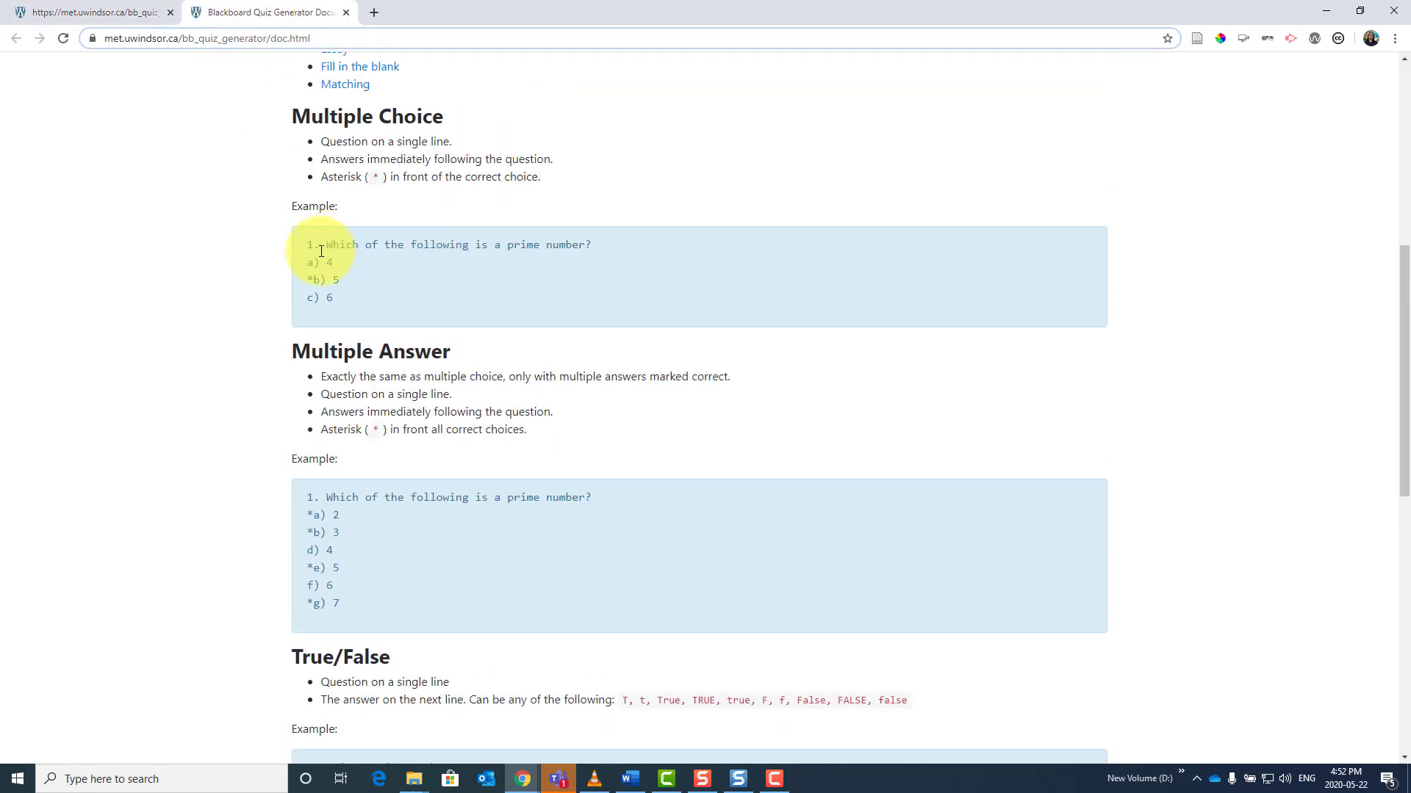
click(46, 7)
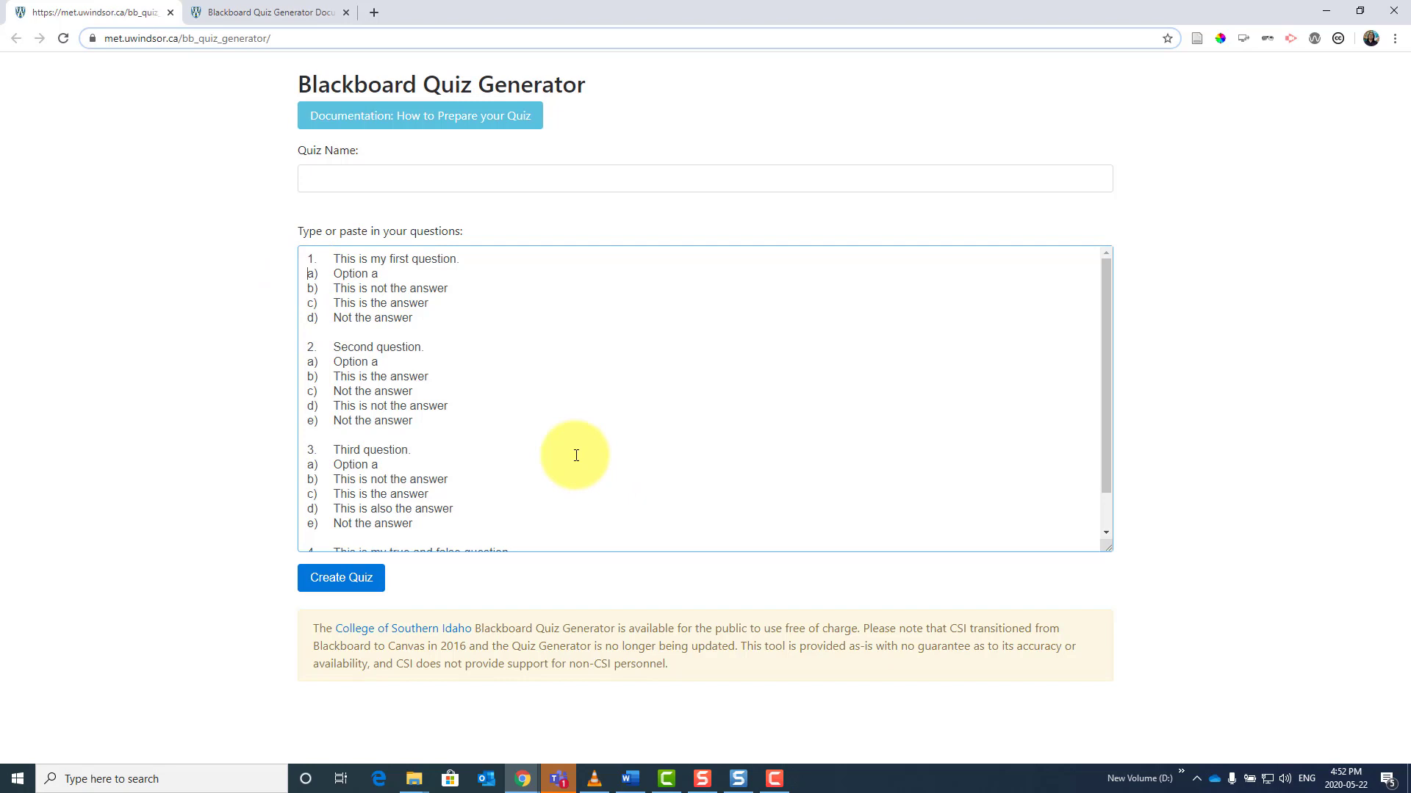
- Add asterisks before question 1's correct answer and before option d of question 3
click(309, 303)
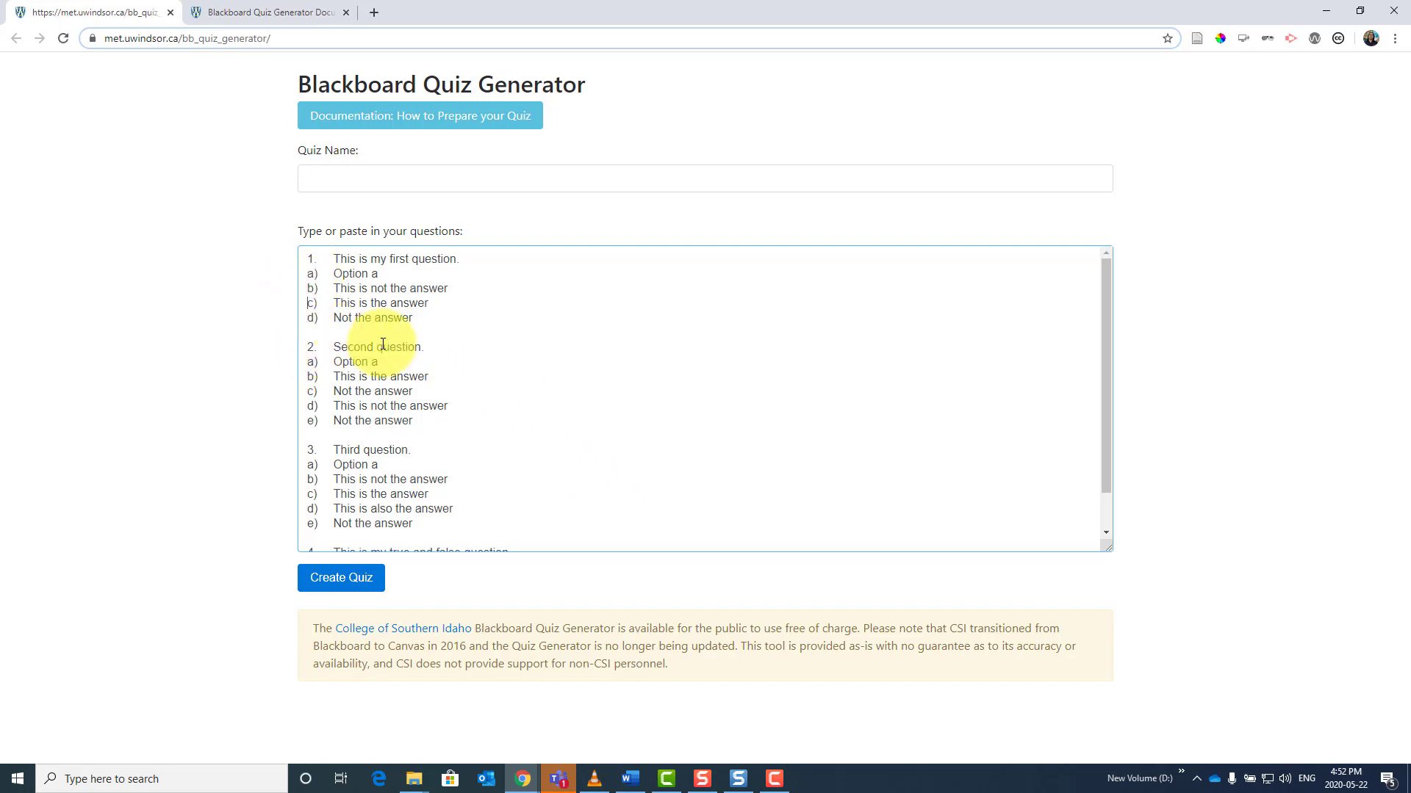
text(*)
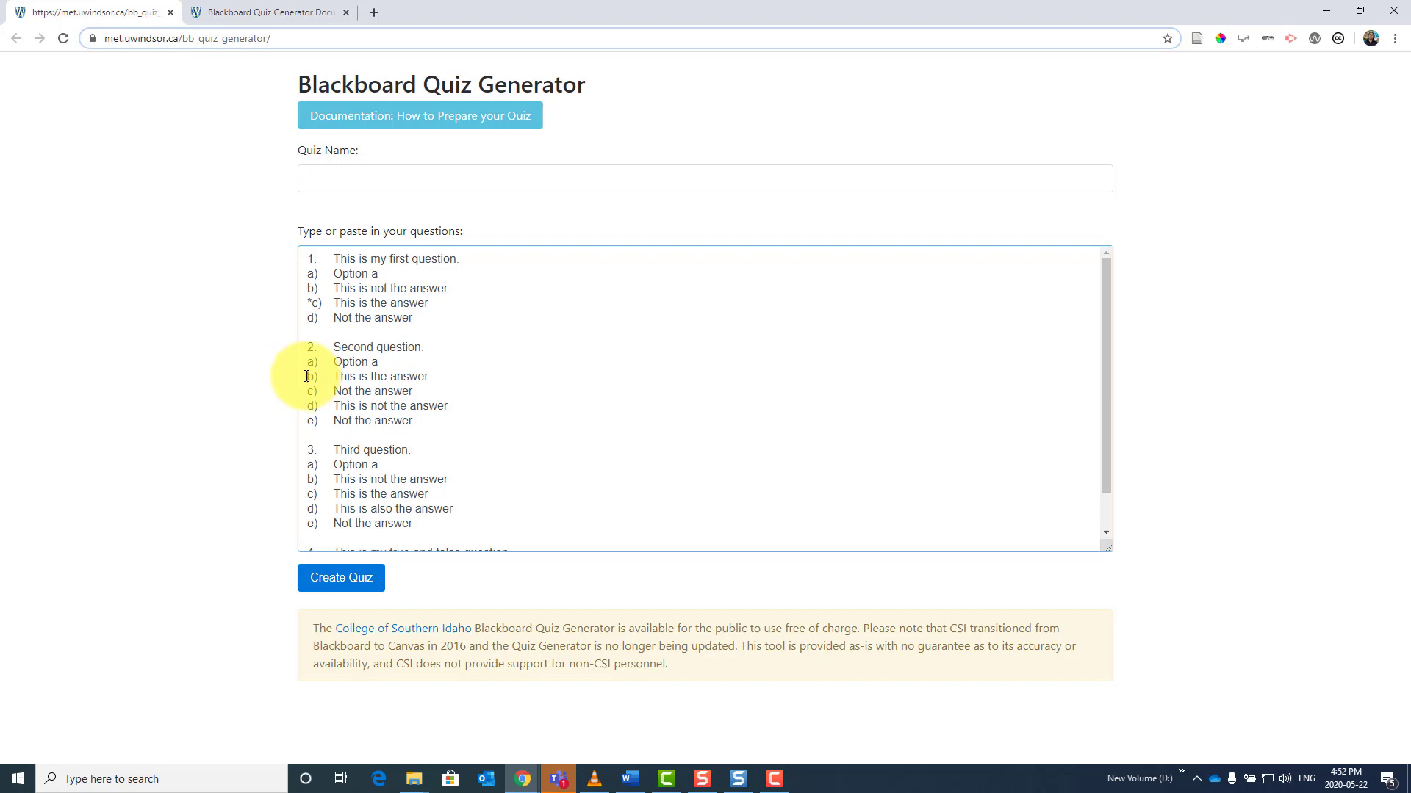
text(*)
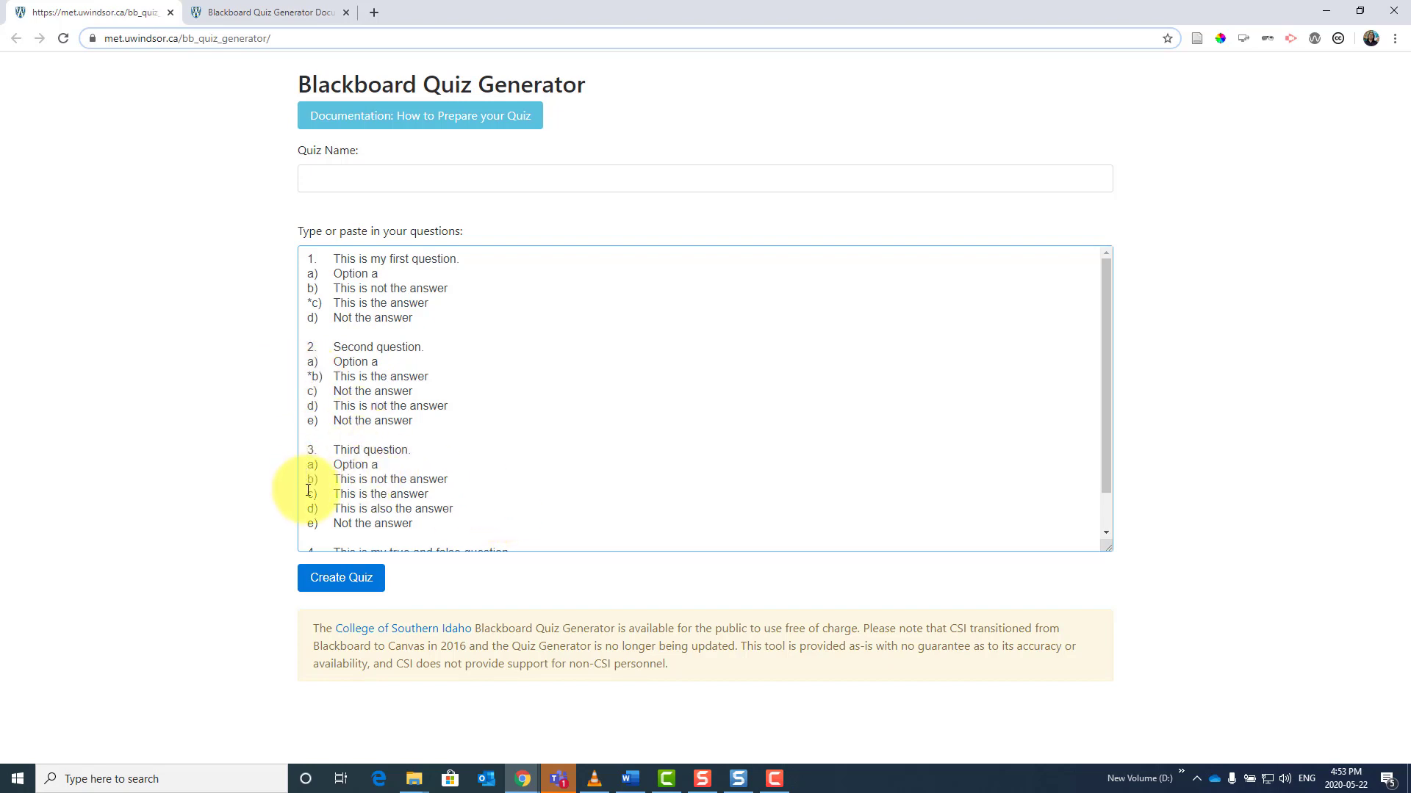
text(*)
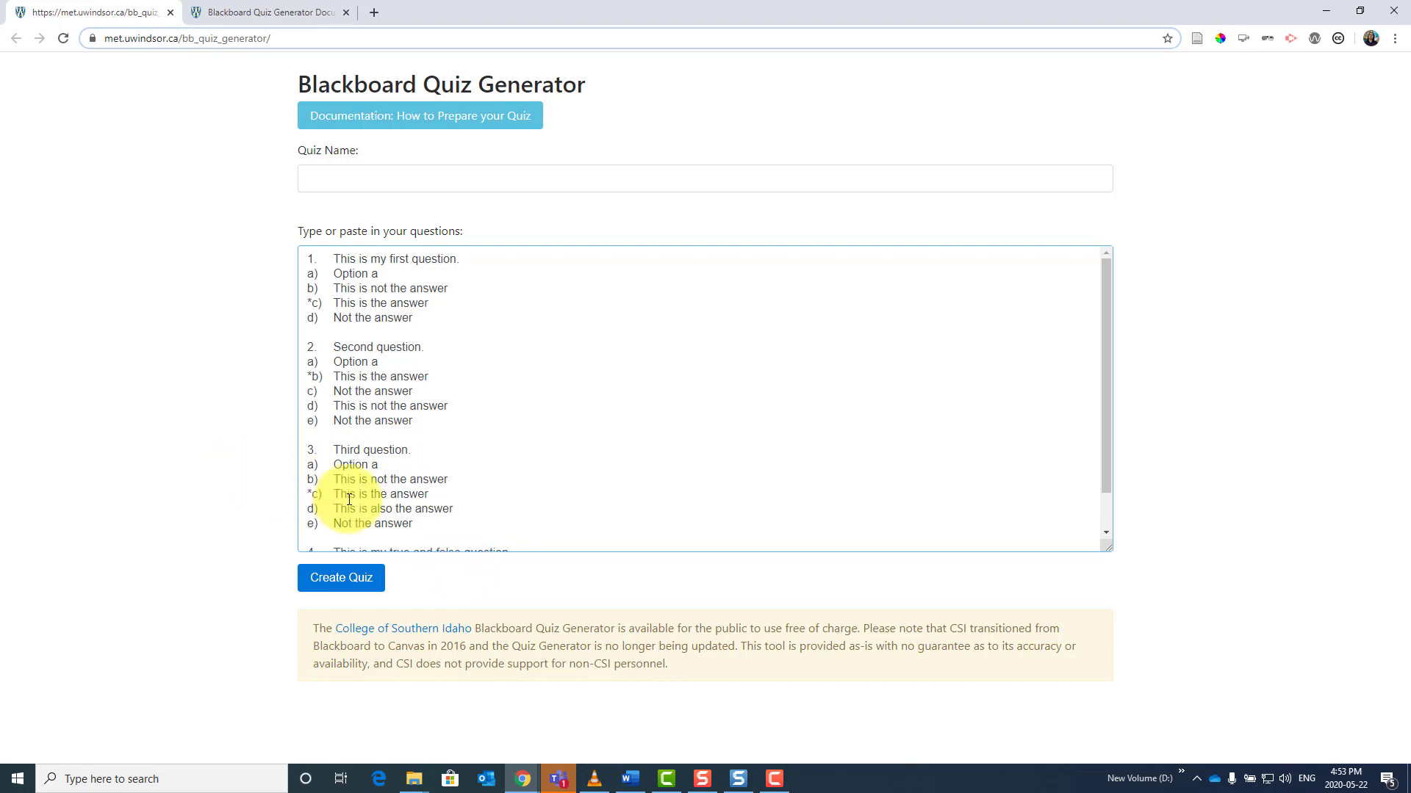
click(309, 507)
text(*)
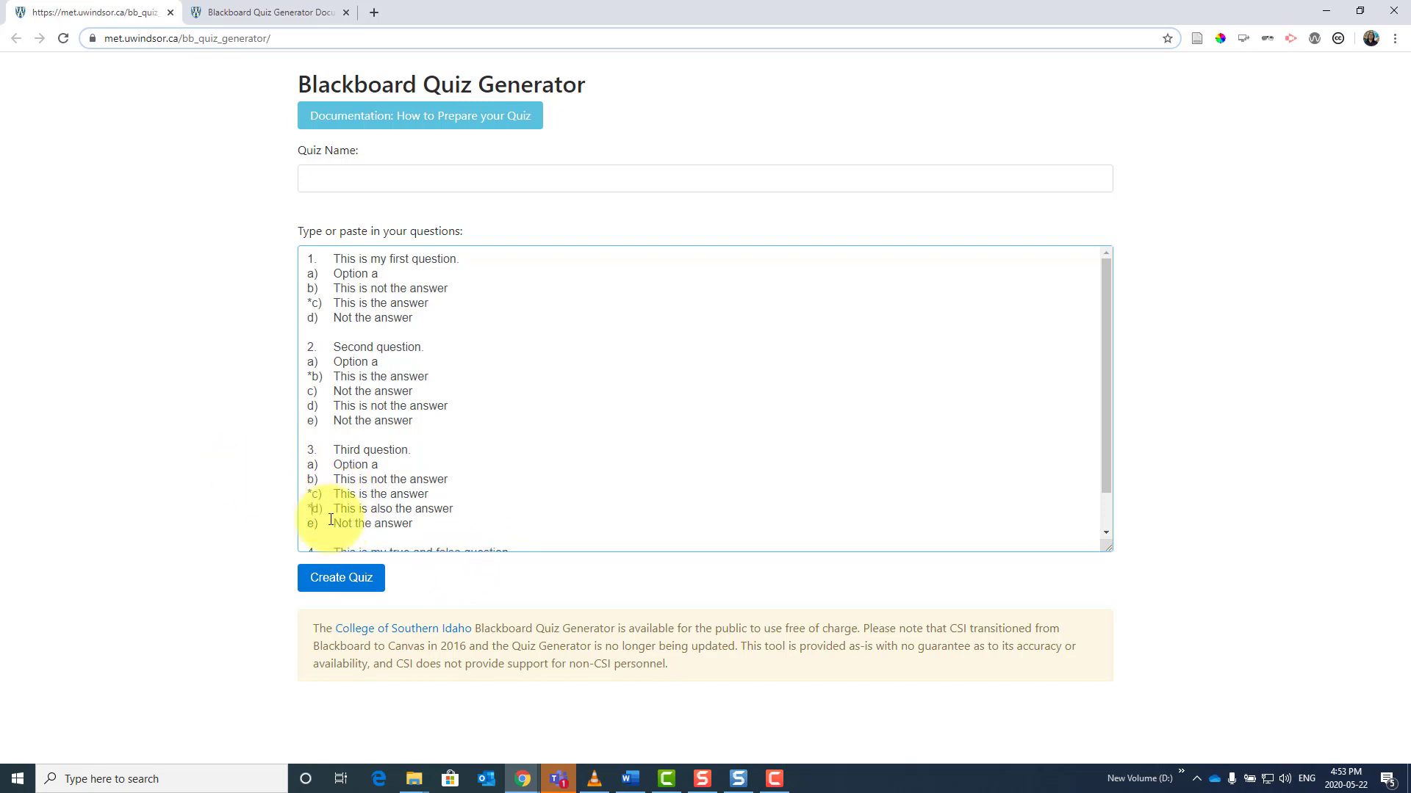
scroll(538, 444, down, 1)
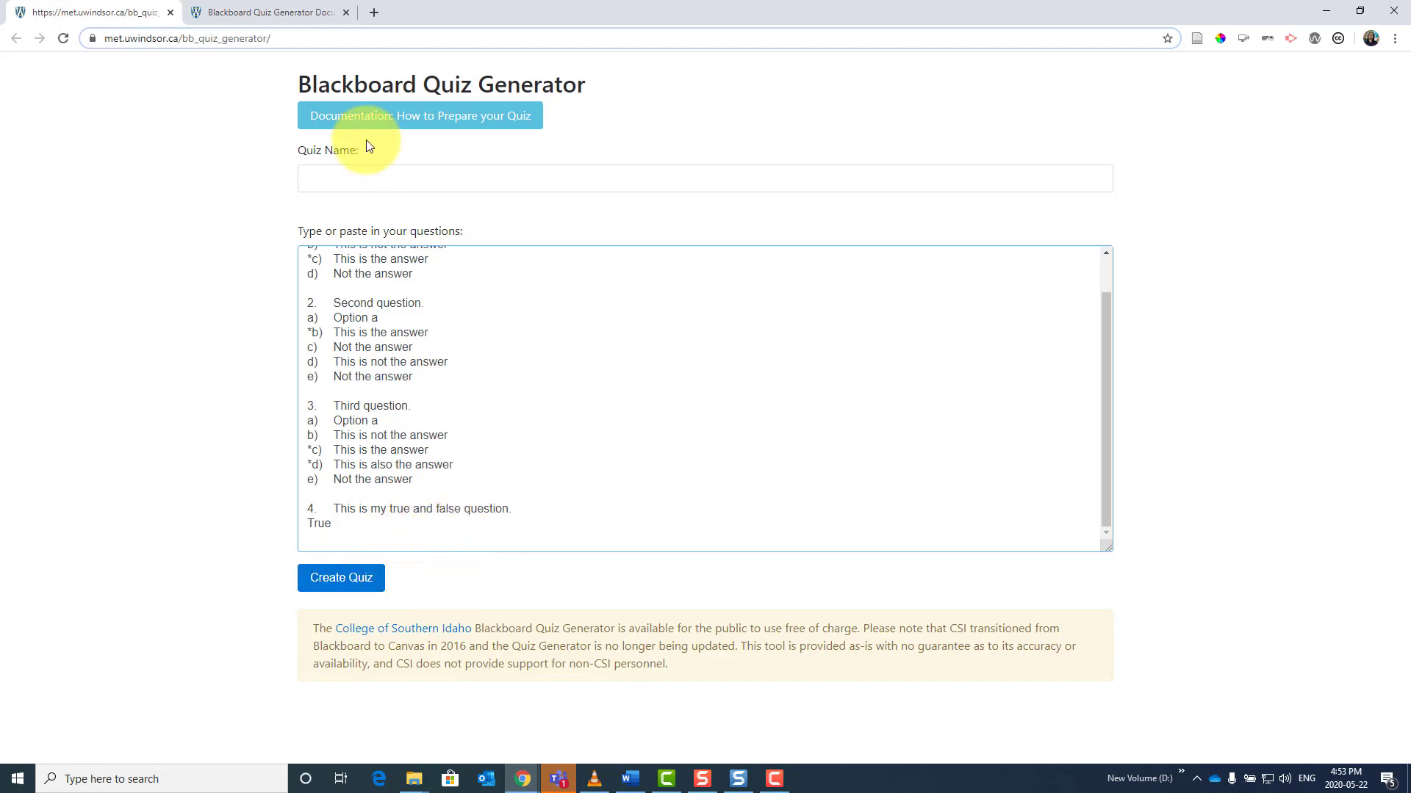
- Name the quiz 'Example', create it, and download the bbquiz (1).zip package
click(376, 188)
text(Example of test)
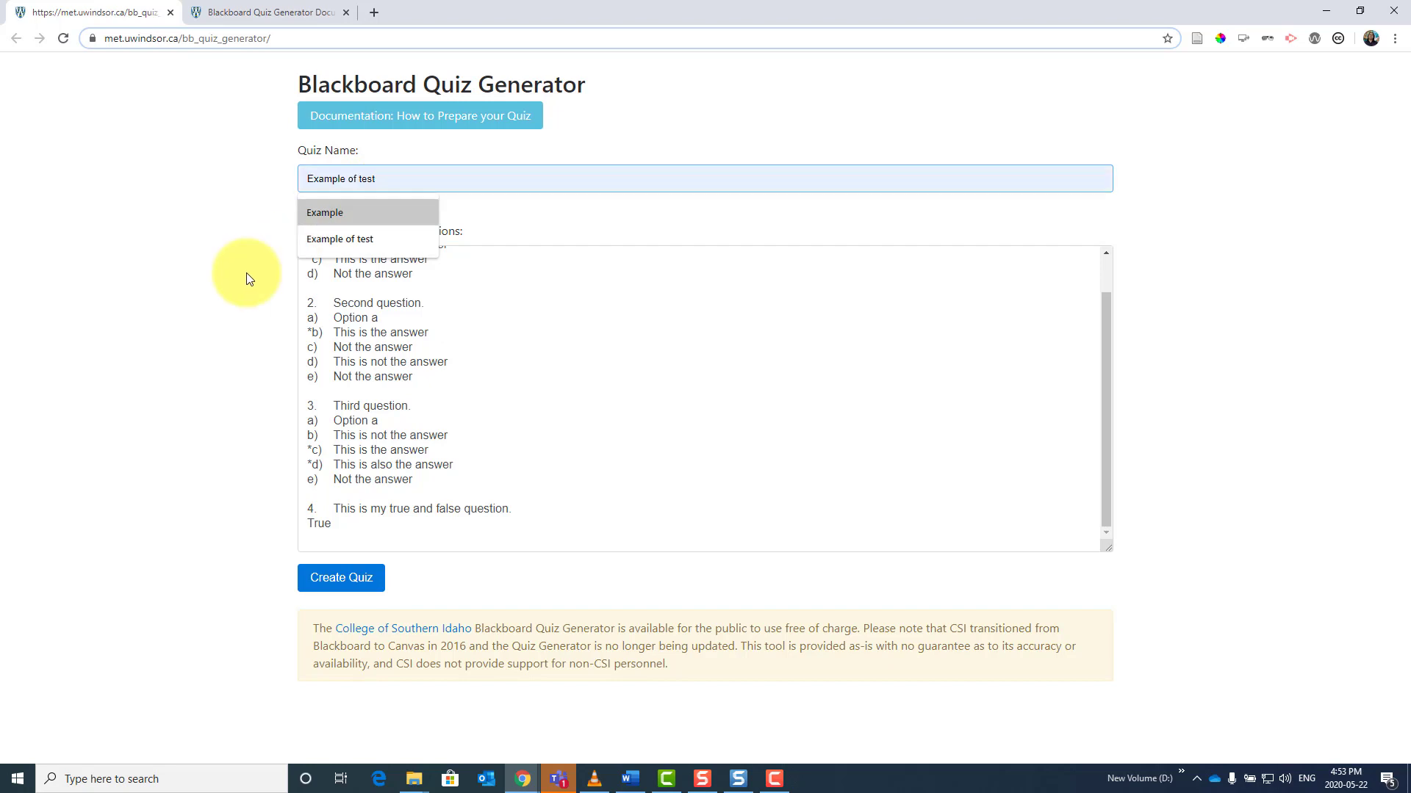
click(195, 300)
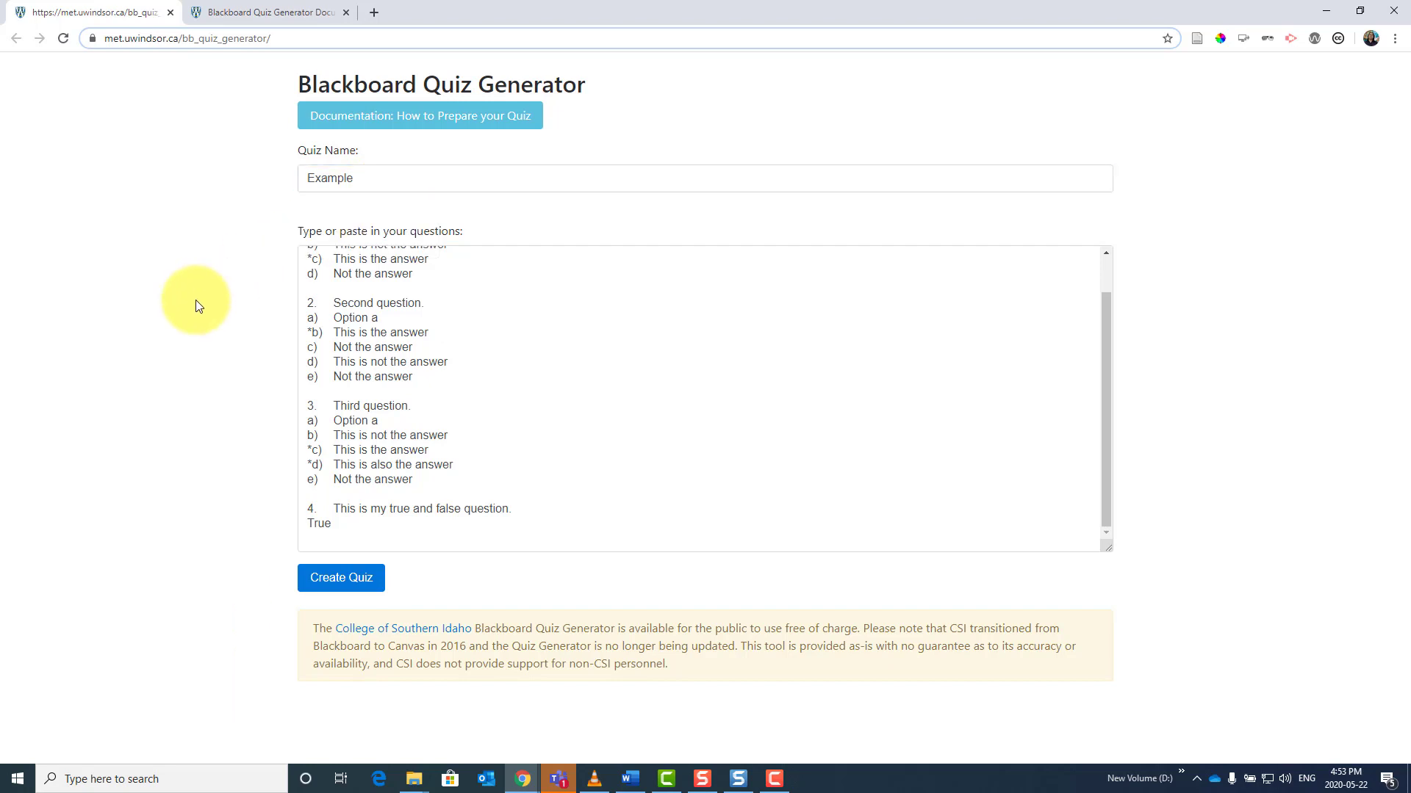
click(359, 587)
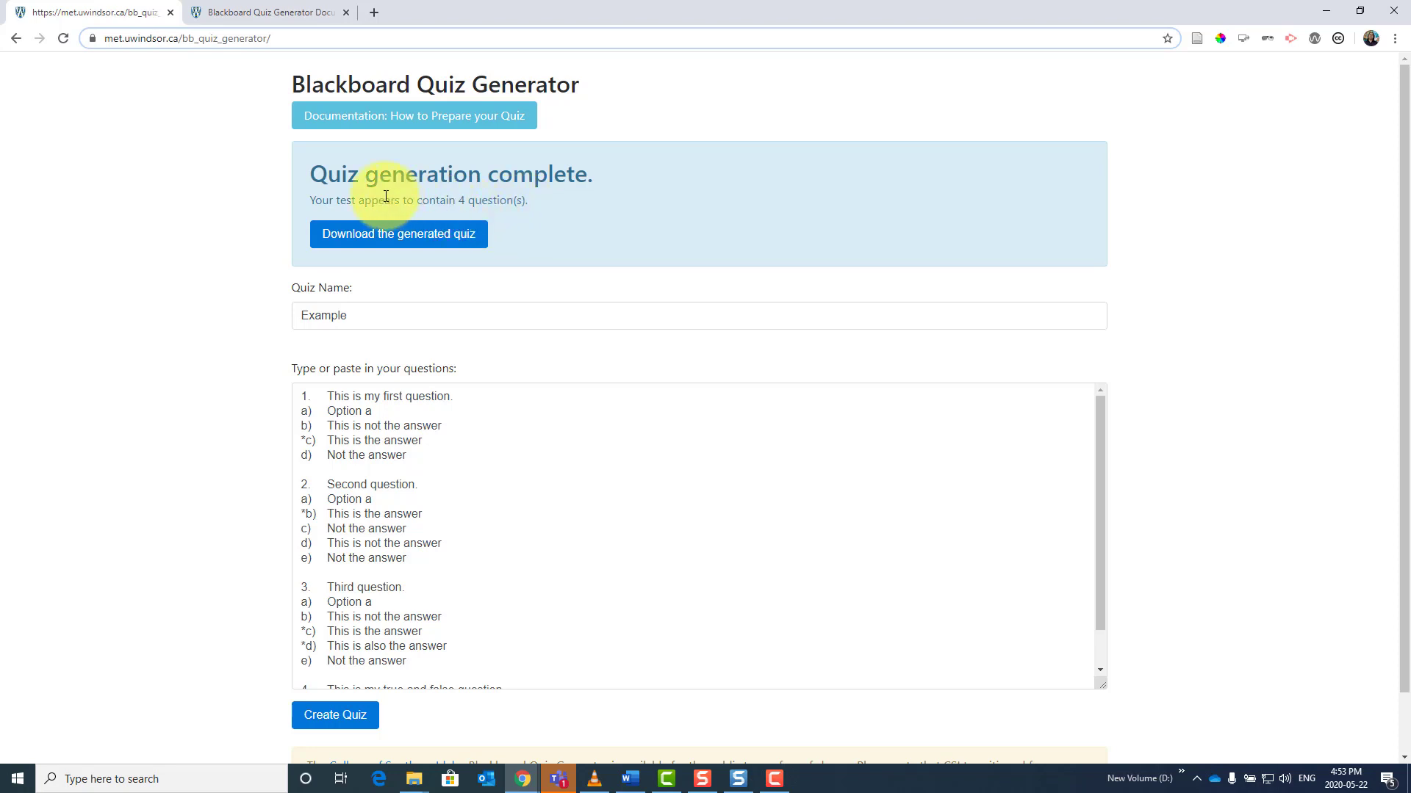
click(363, 232)
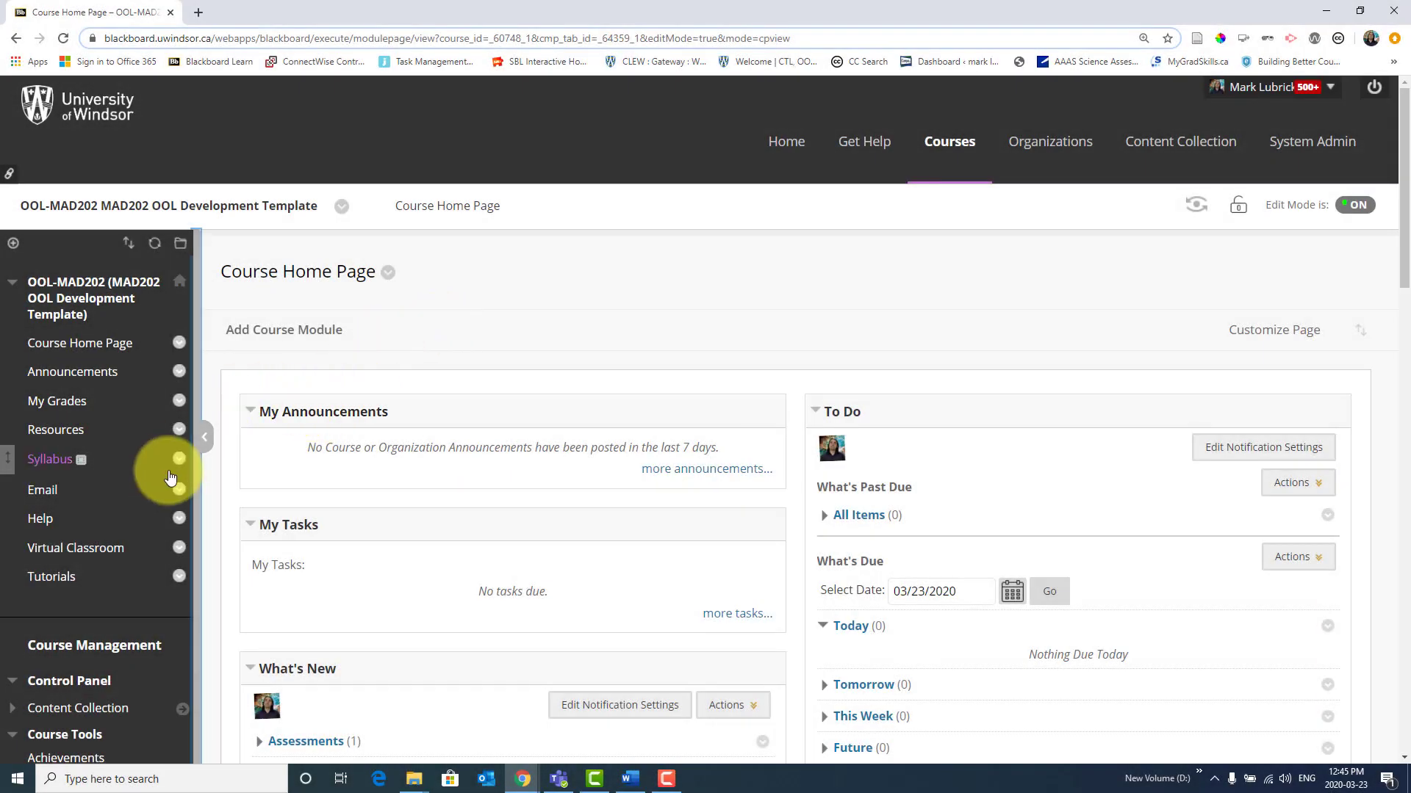
- Go to Course Tools > Tests, Surveys, and Pools and open the course's Pools list
scroll(116, 456, down, 3)
scroll(90, 514, down, 2)
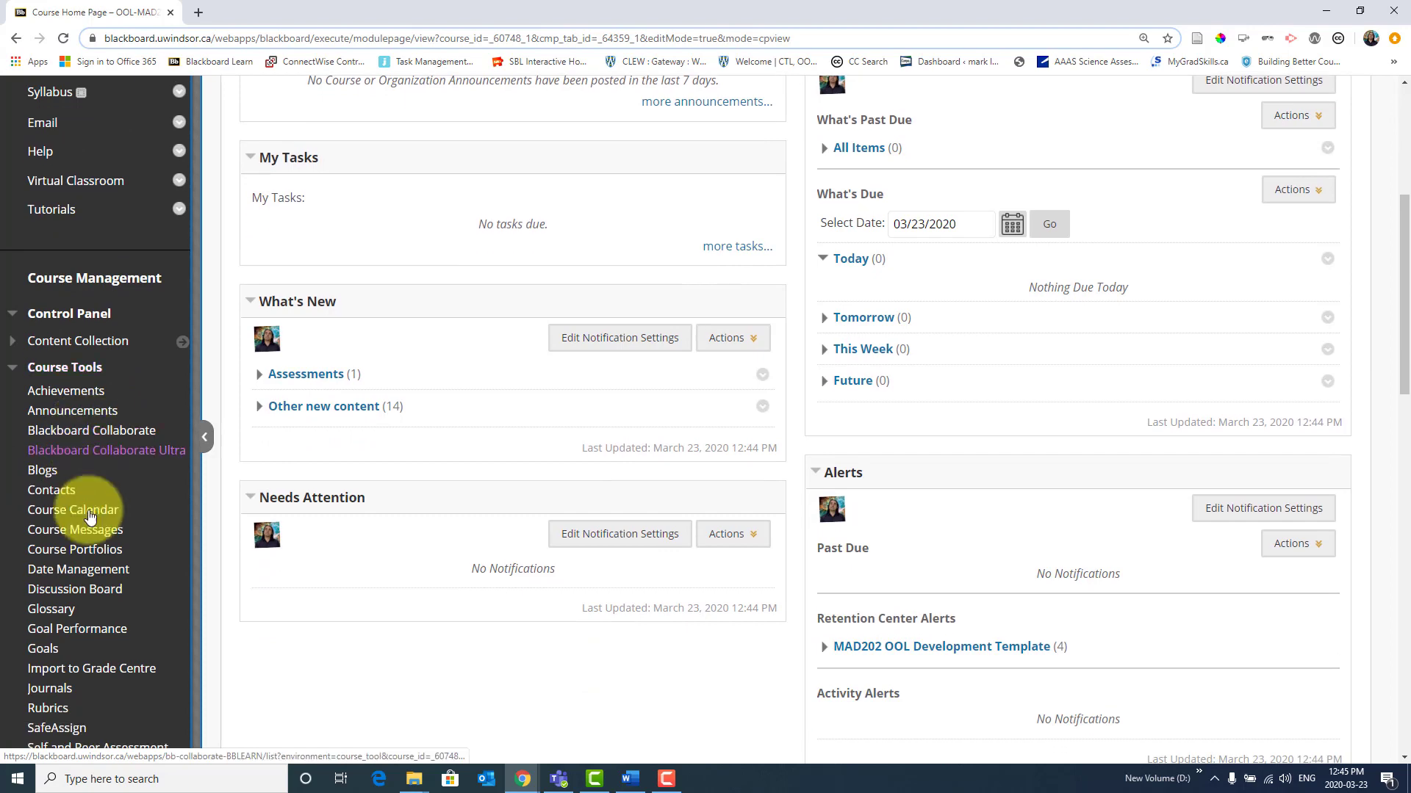
scroll(70, 639, down, 2)
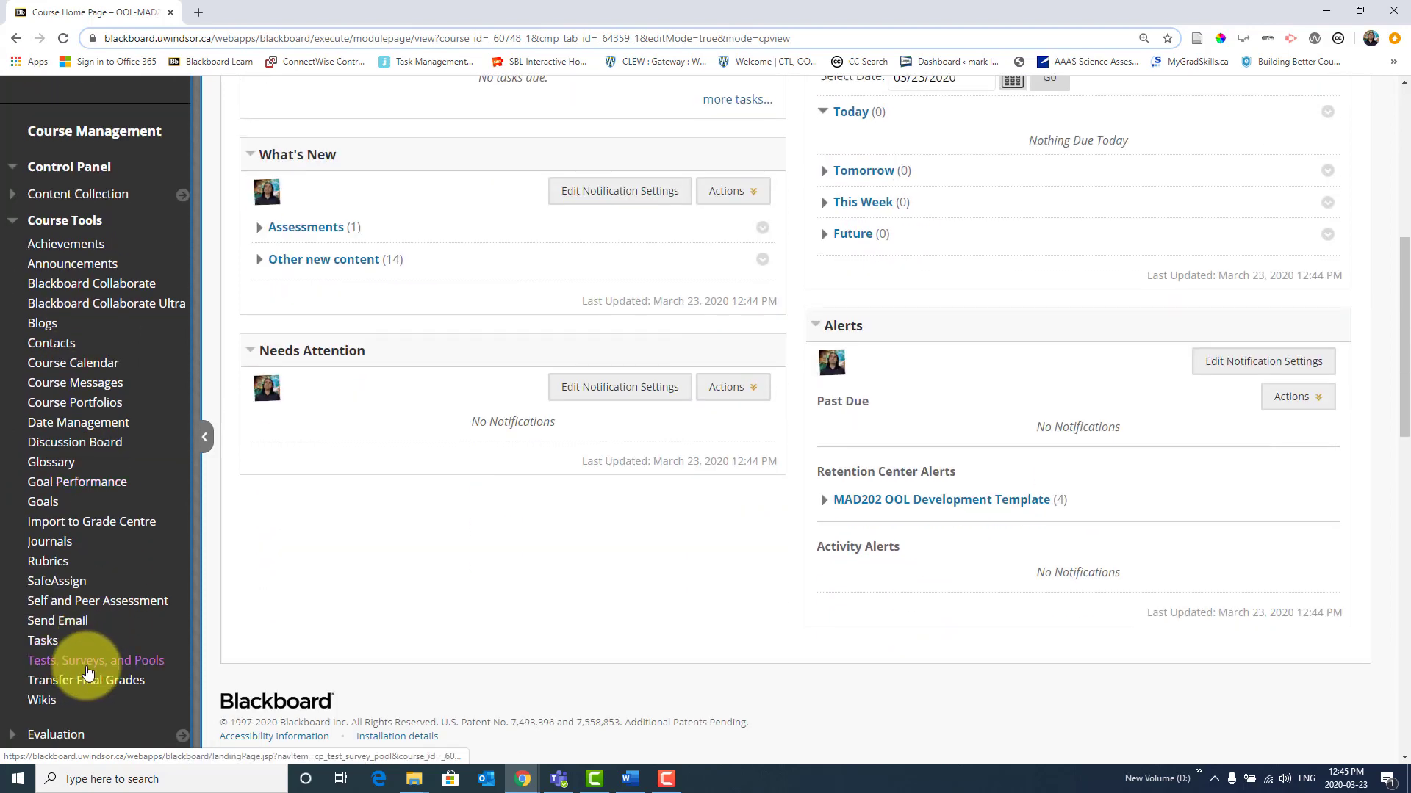
click(77, 218)
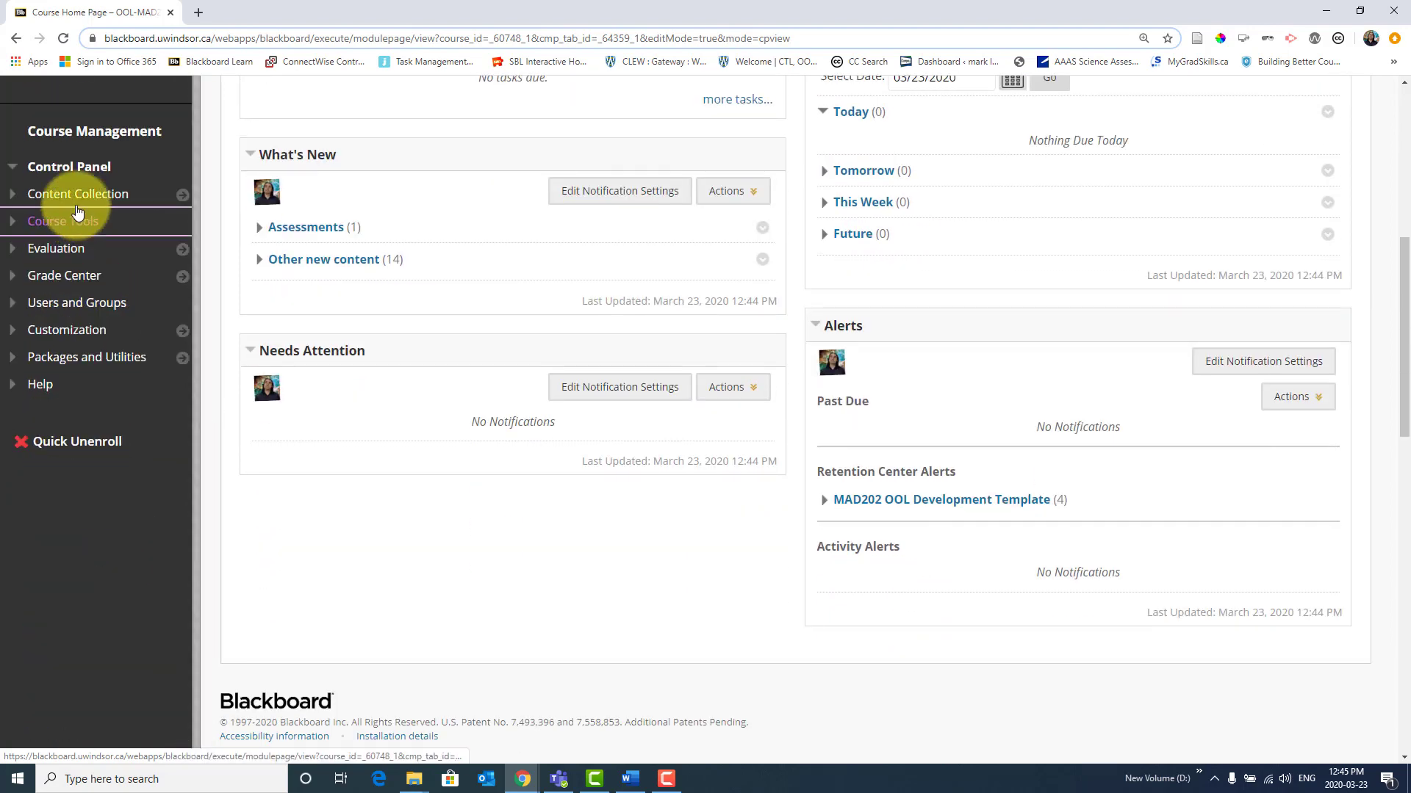
click(77, 213)
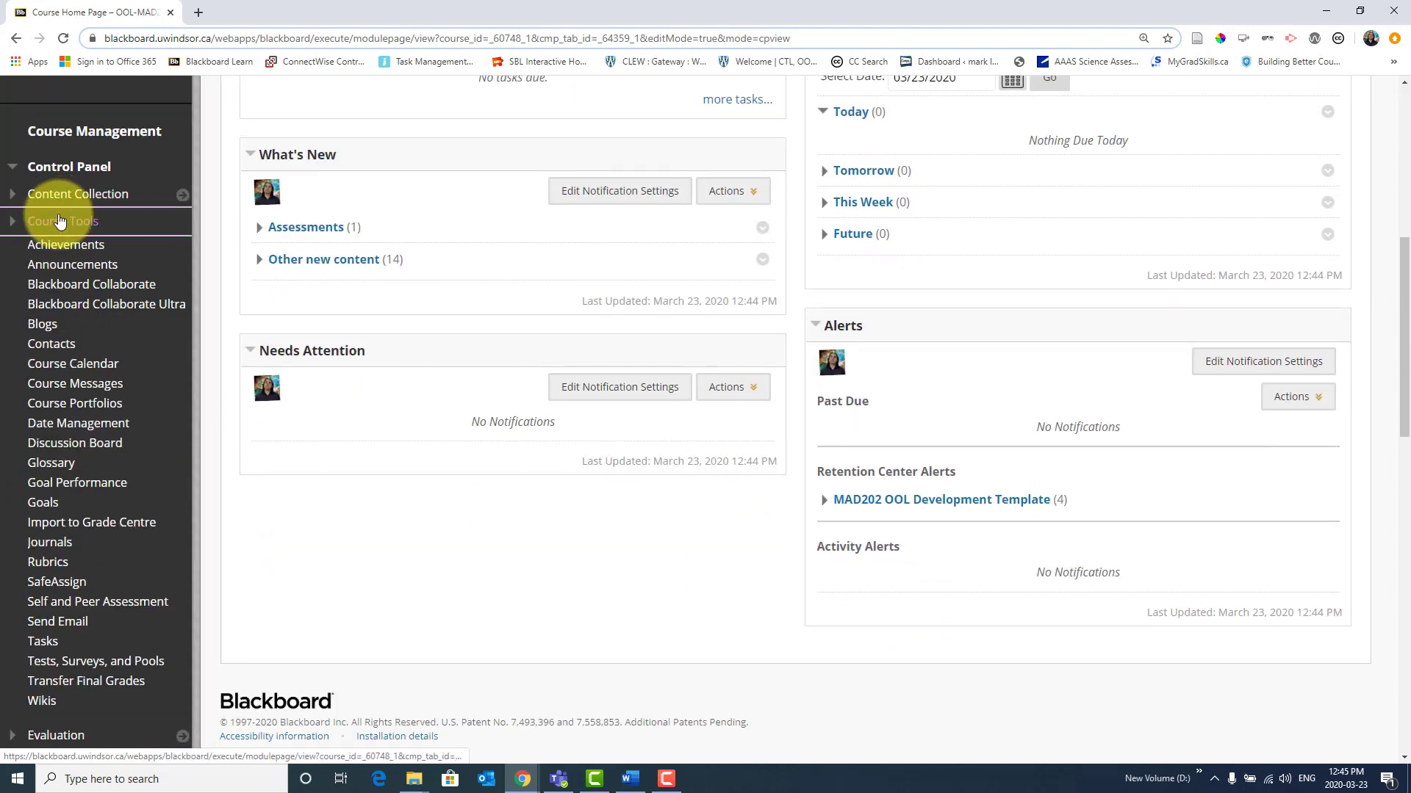
click(78, 663)
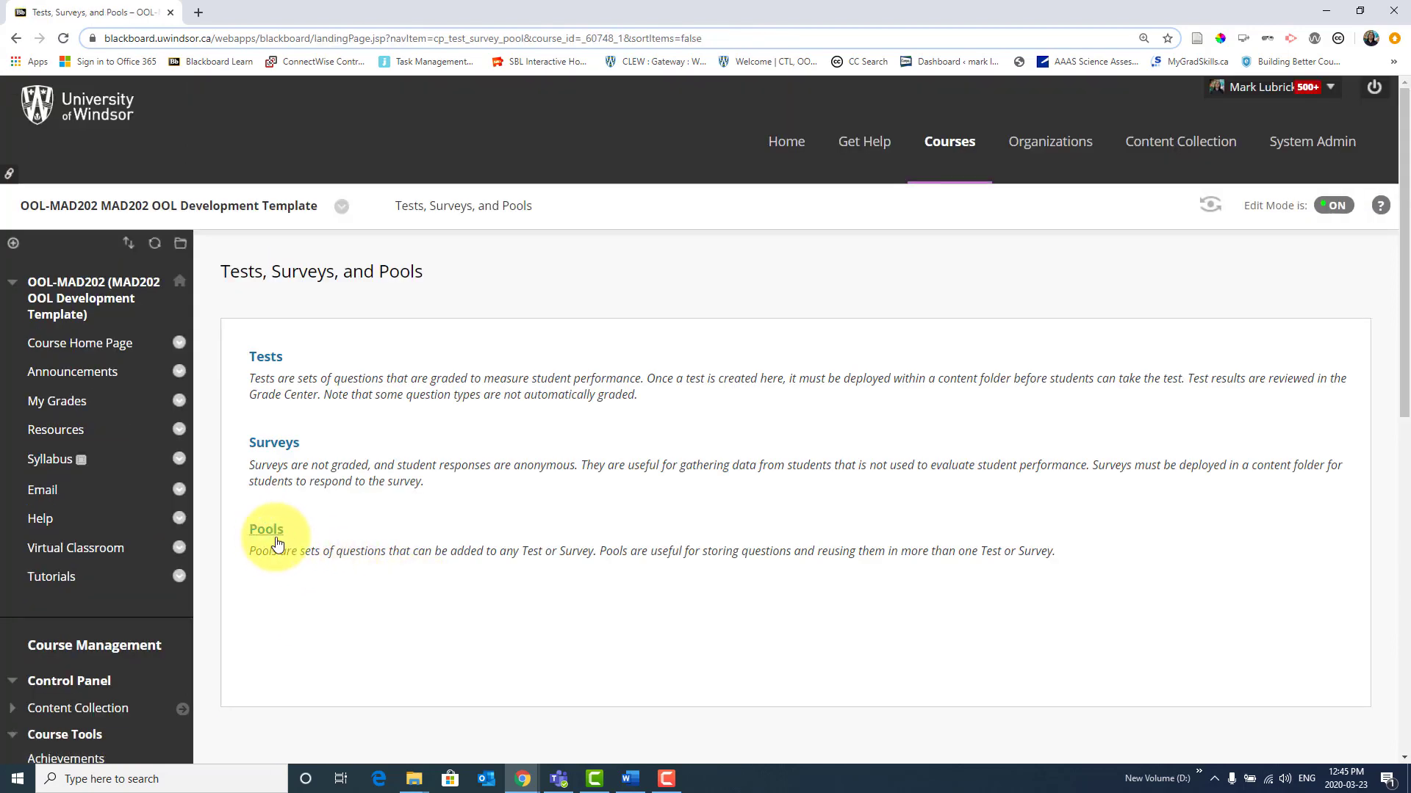
click(276, 539)
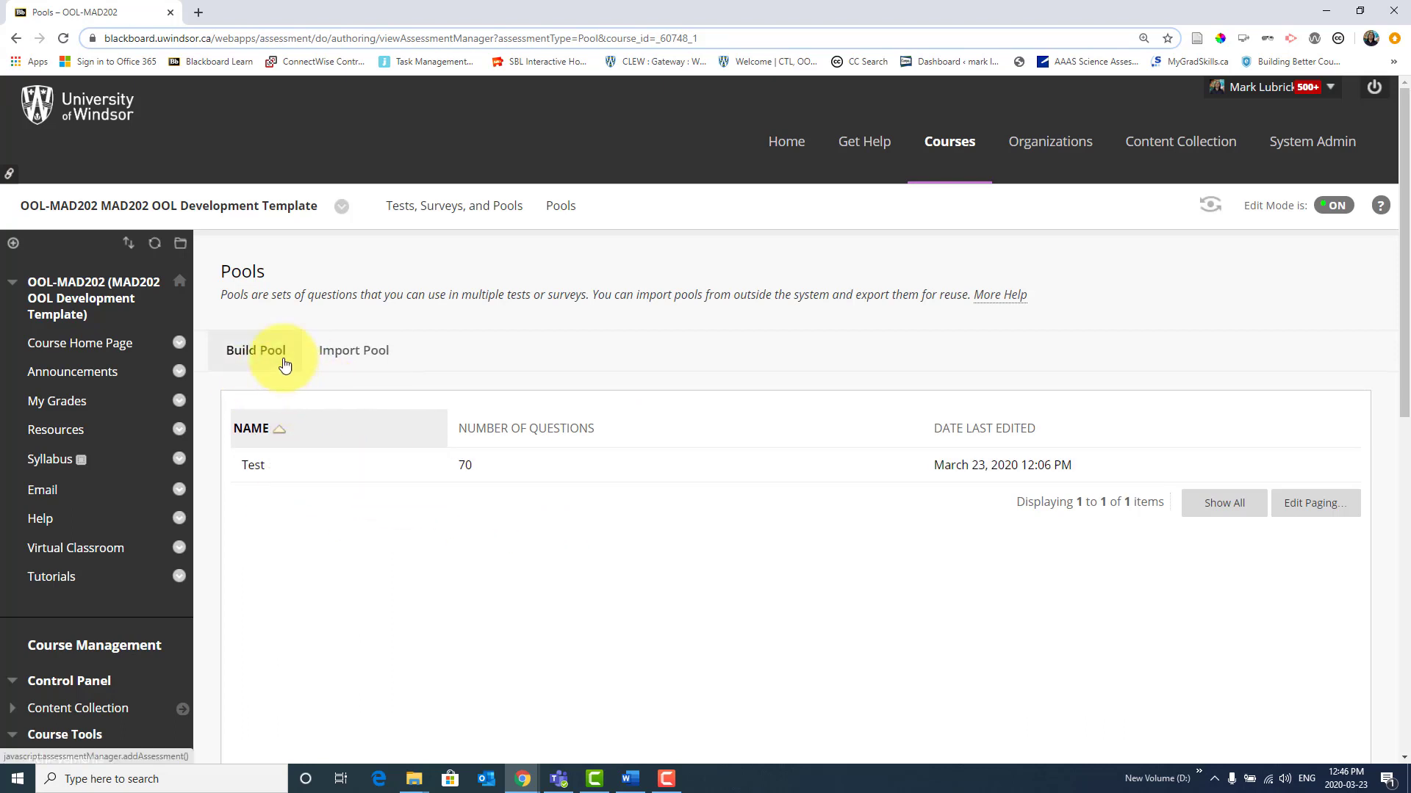
- Import bbquiz (5).zip as a pool, adding the 4-question Example pool beside Test
click(336, 353)
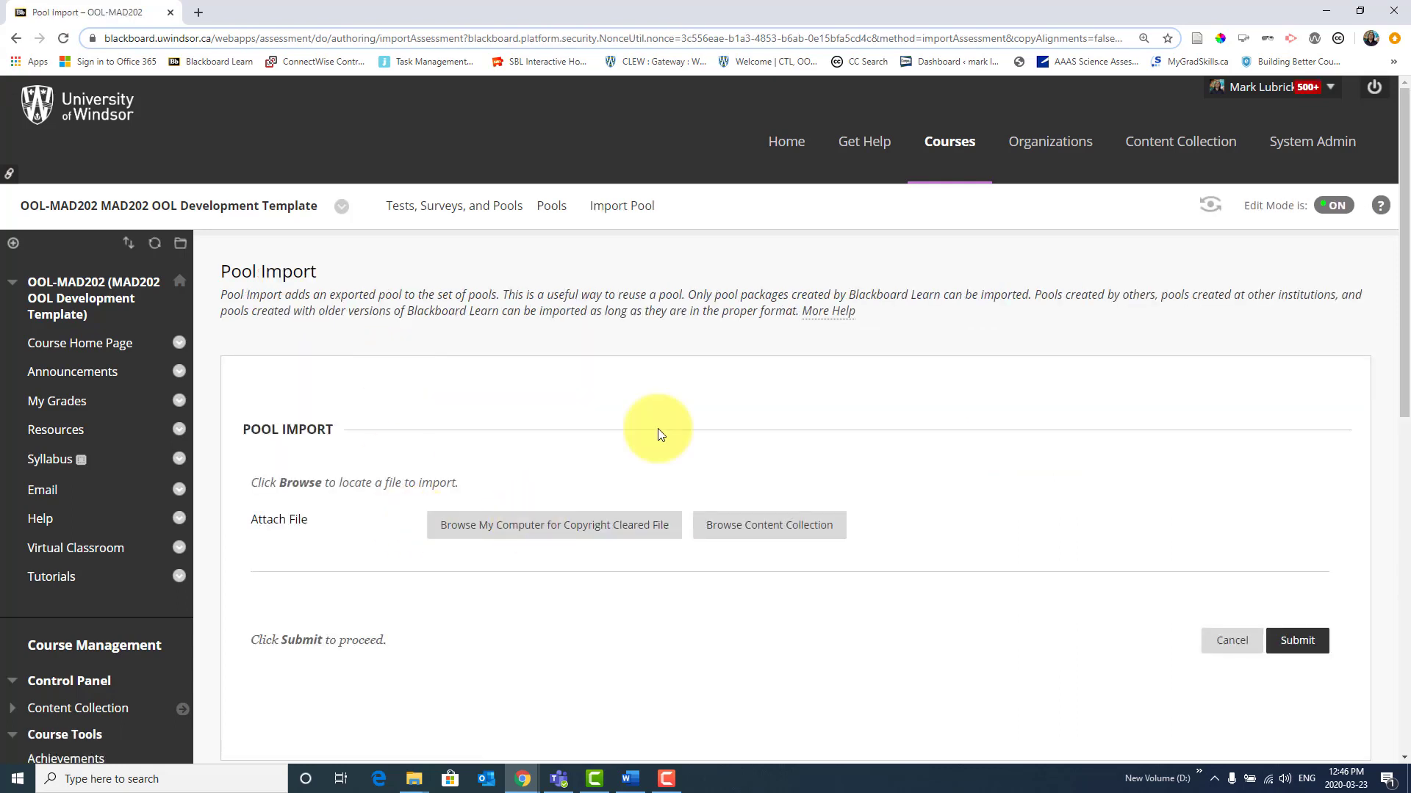
click(563, 527)
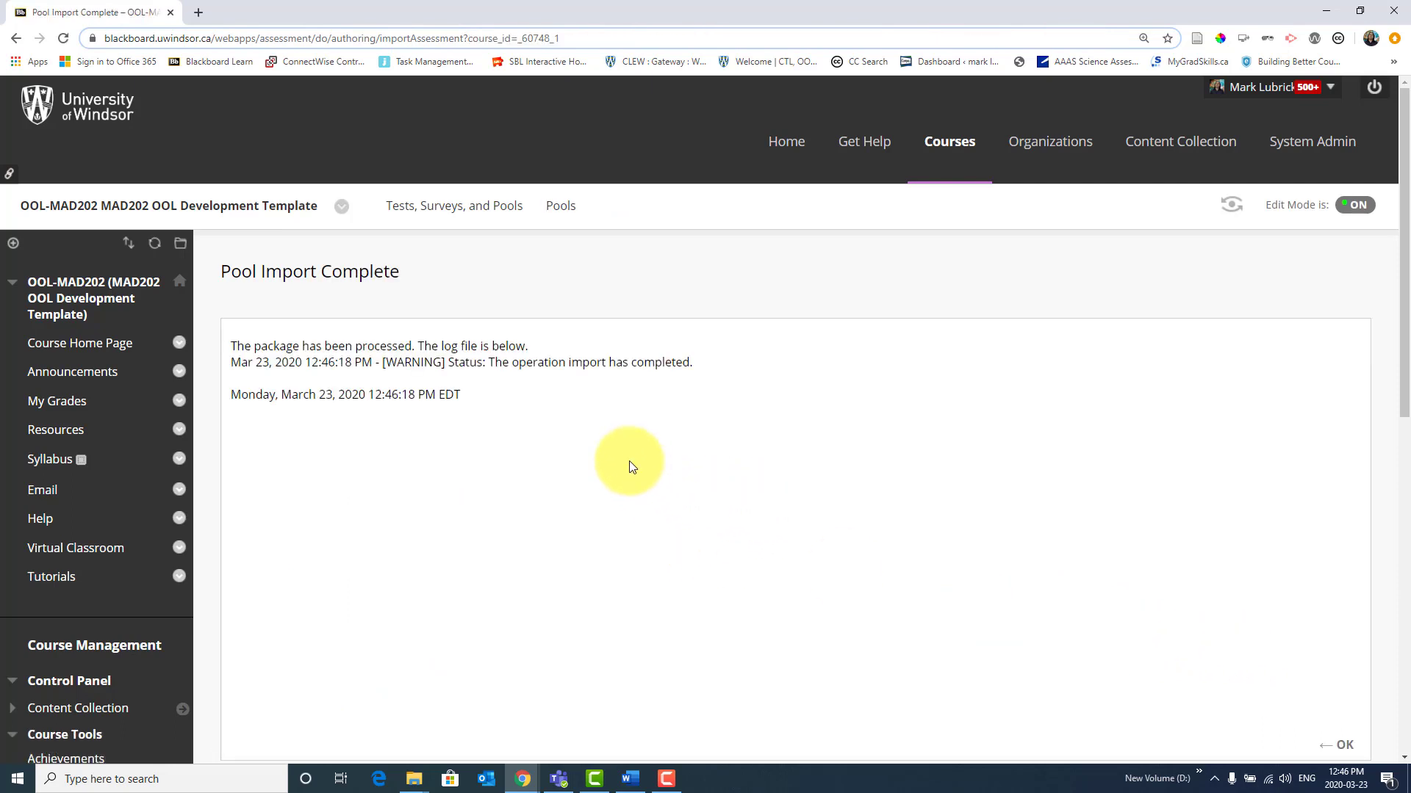
click(1339, 745)
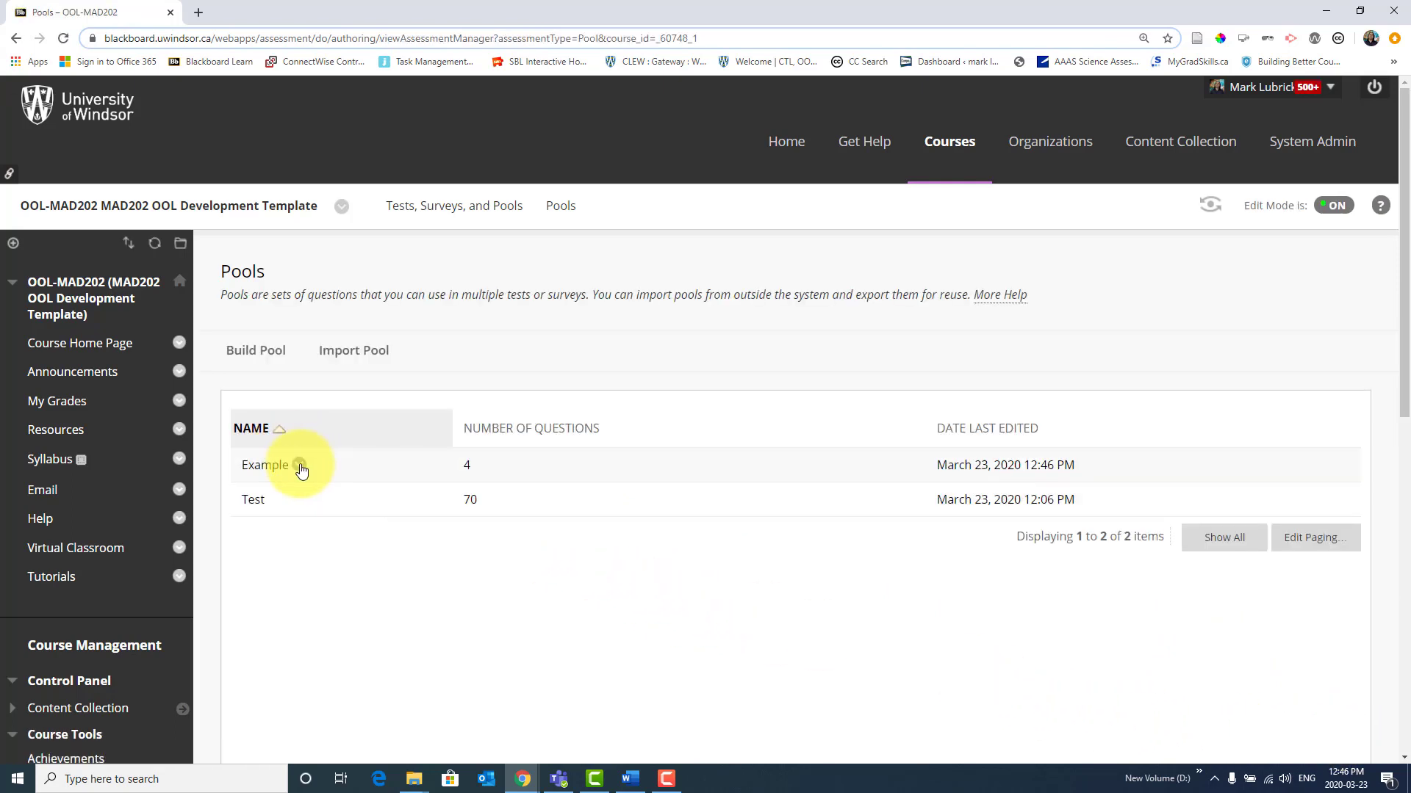
- Edit the Example pool and preview question 1's answers and feedback before closing the preview
click(299, 467)
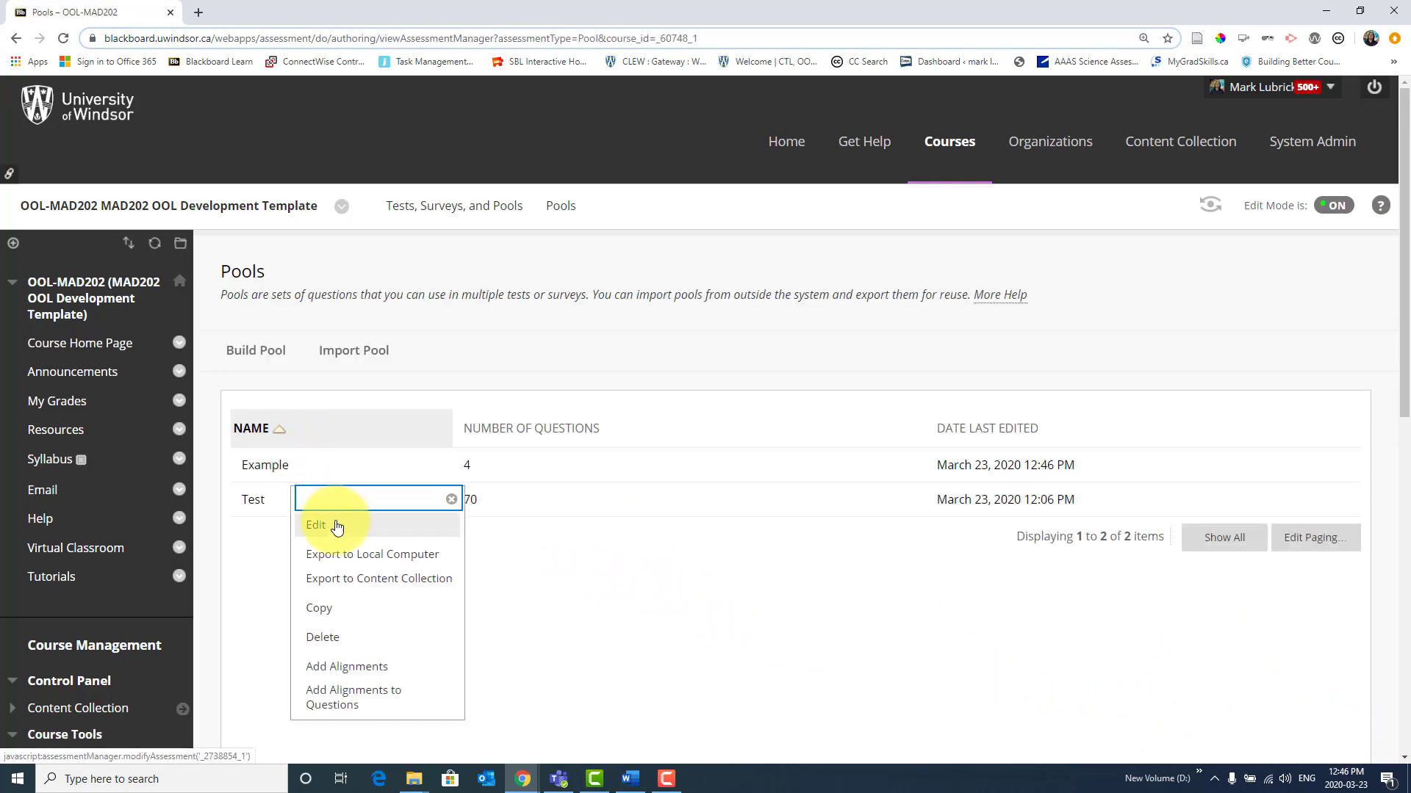
click(330, 528)
scroll(810, 549, down, 4)
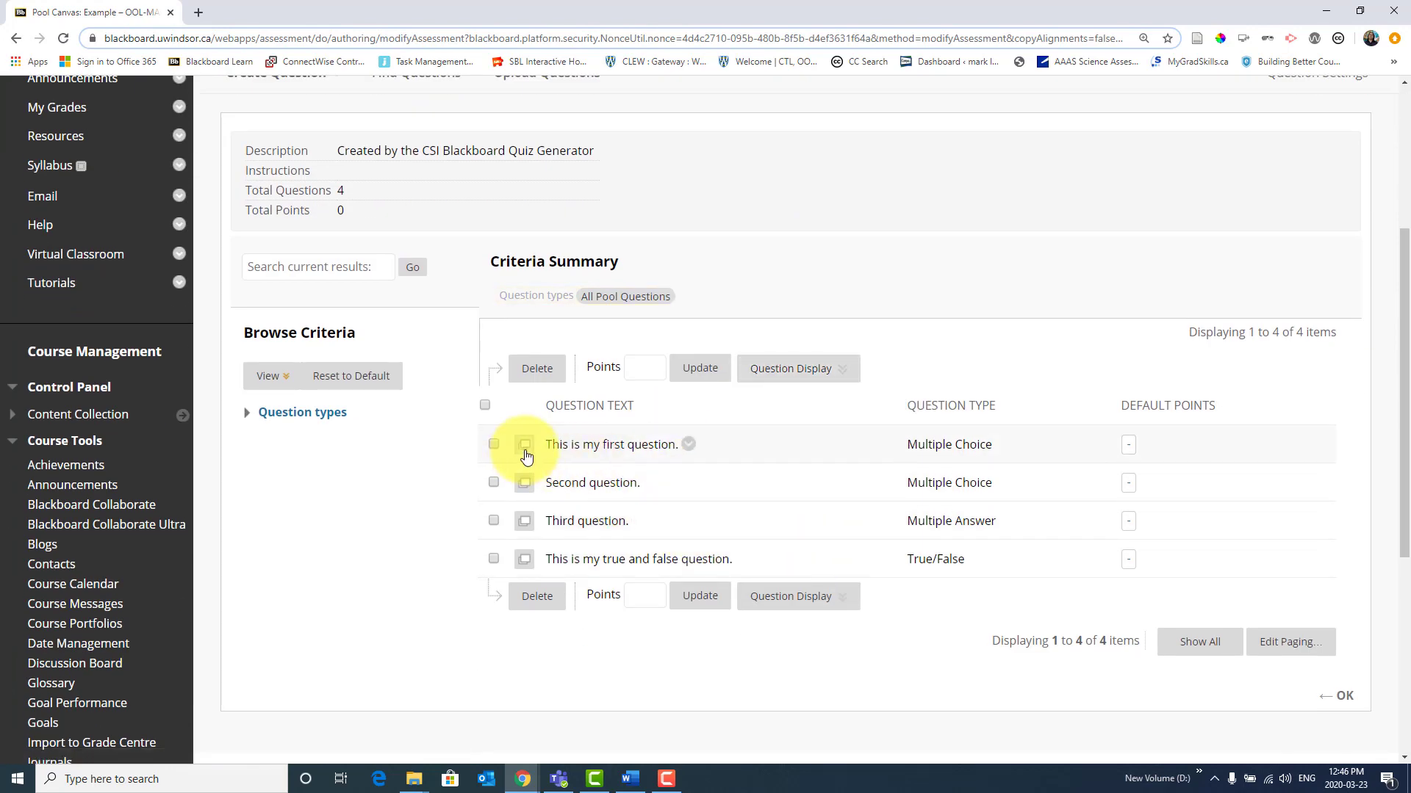
click(524, 447)
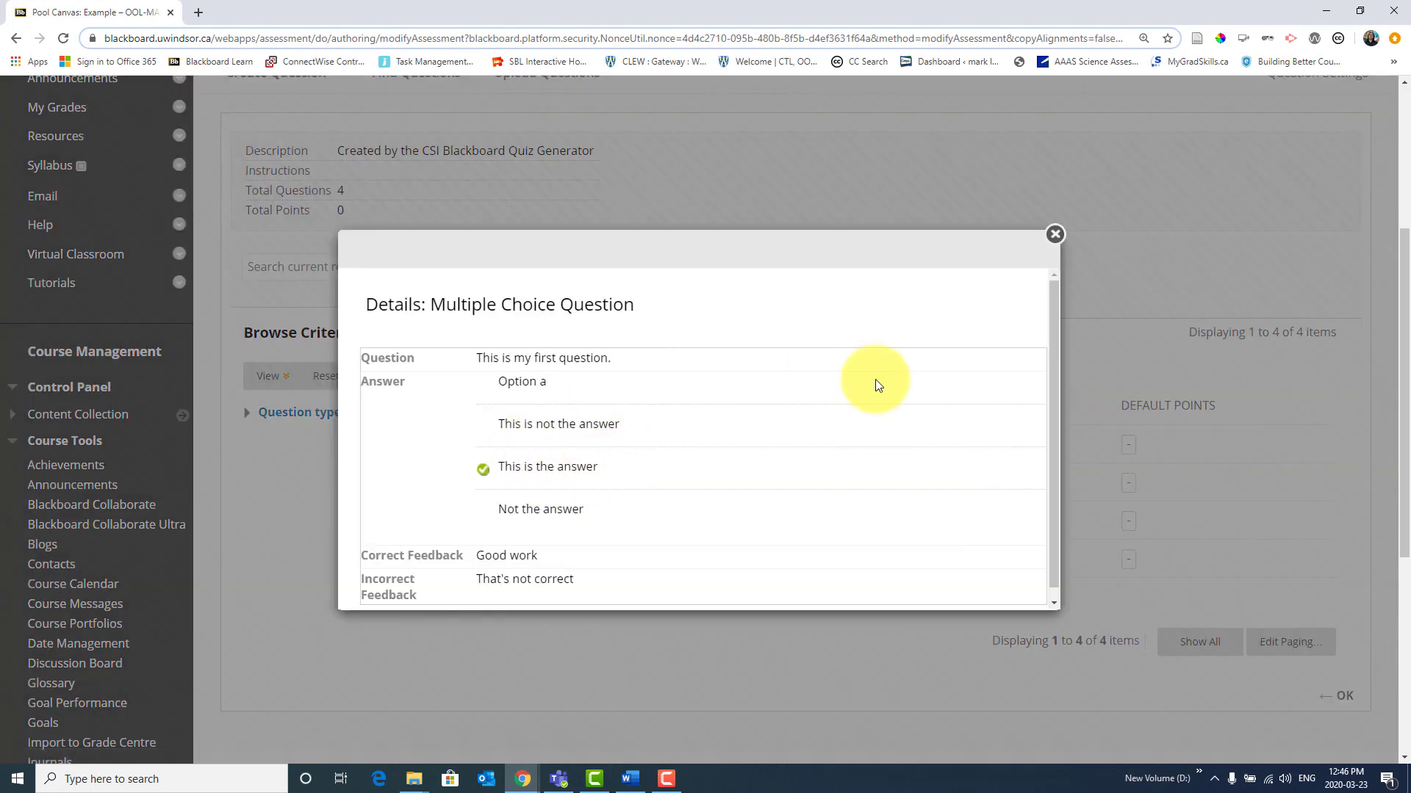
click(1054, 235)
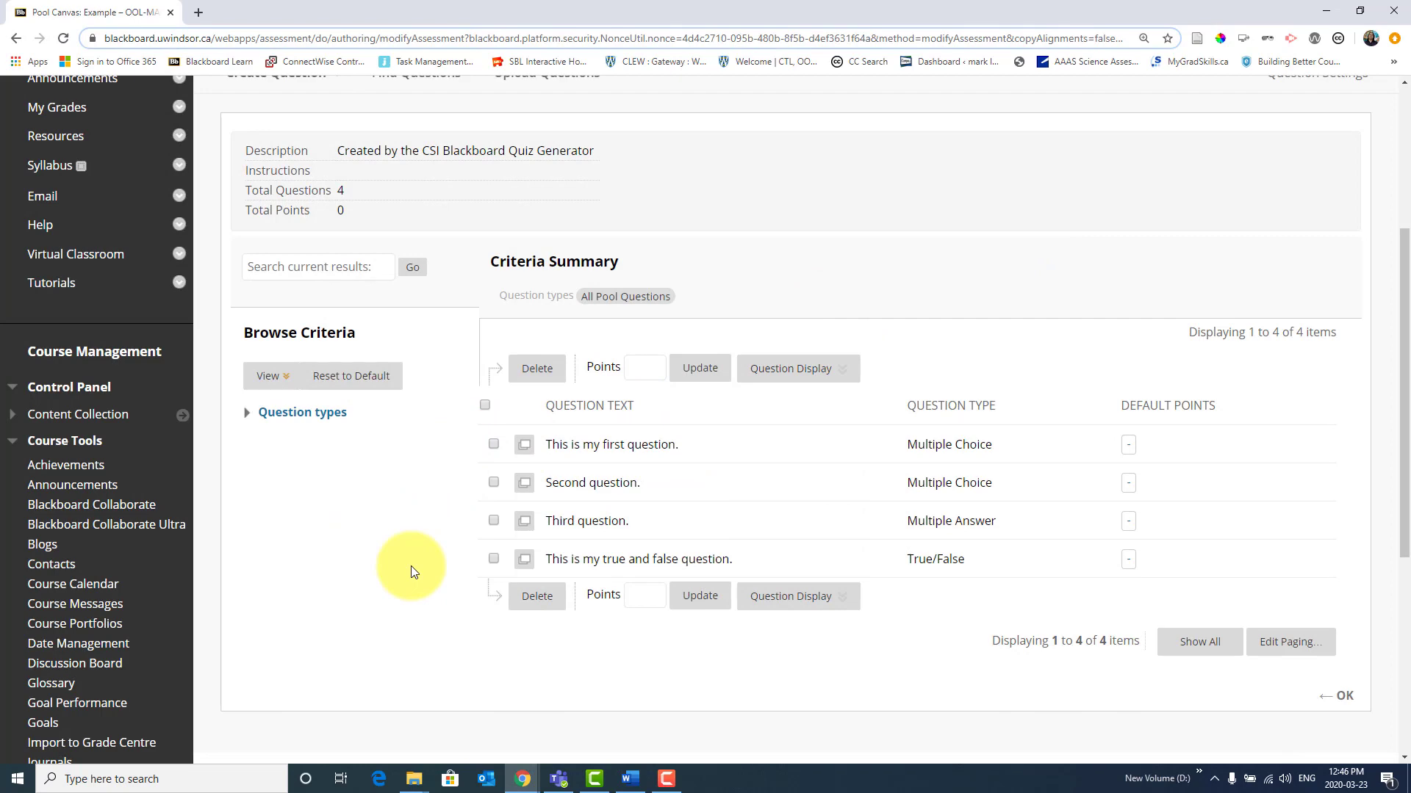
scroll(449, 492, up, 4)
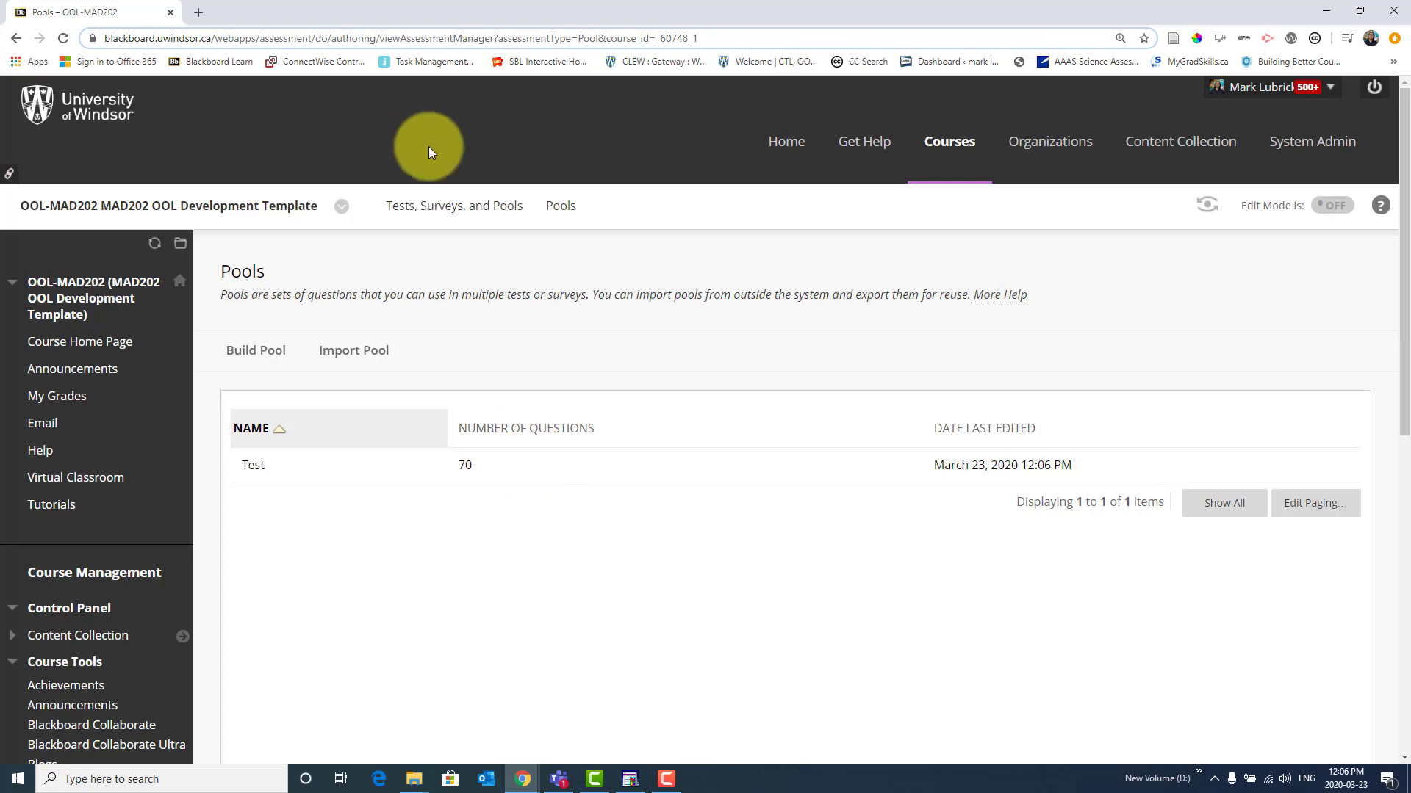
- Build a new test named 'example' from the Tests list, opening its empty Test Canvas
click(454, 207)
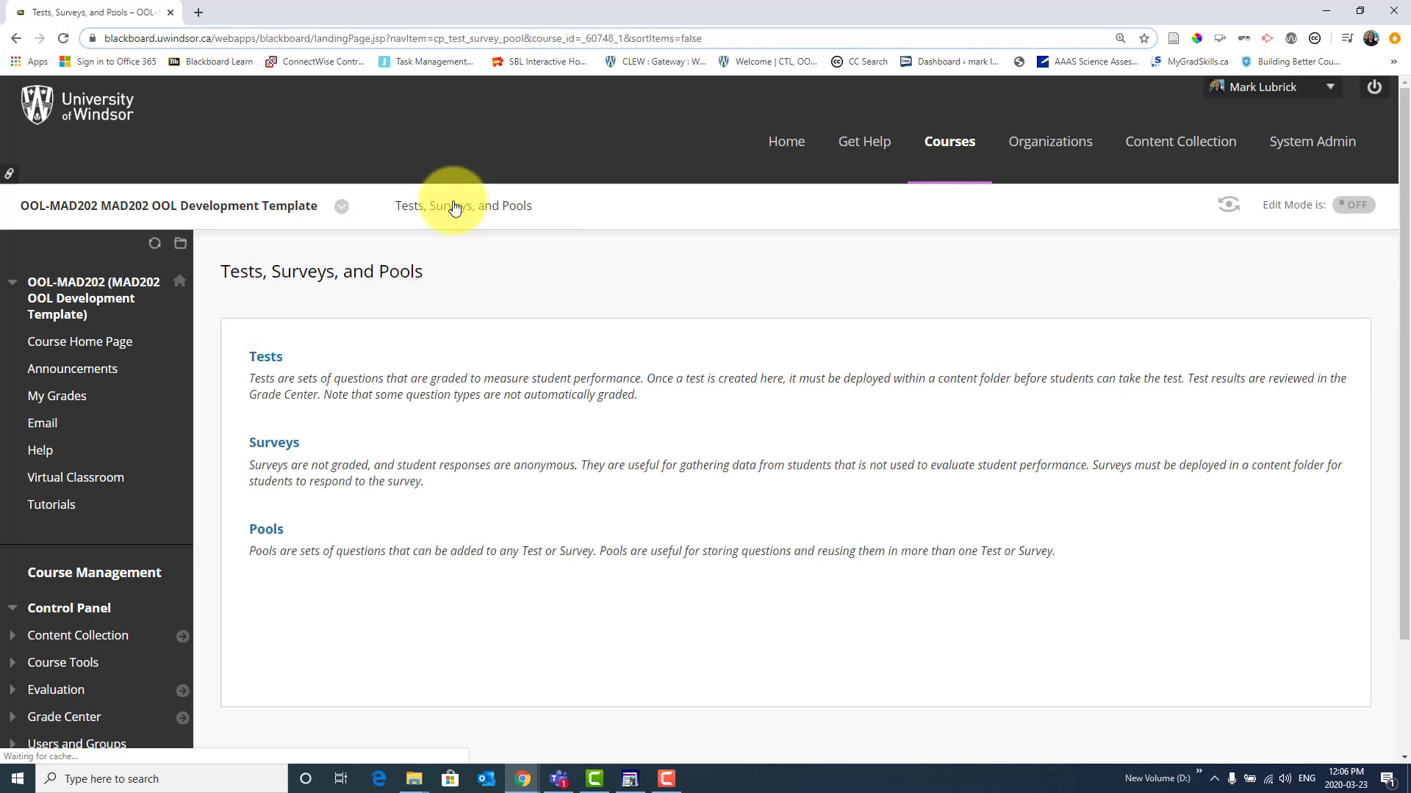
click(266, 357)
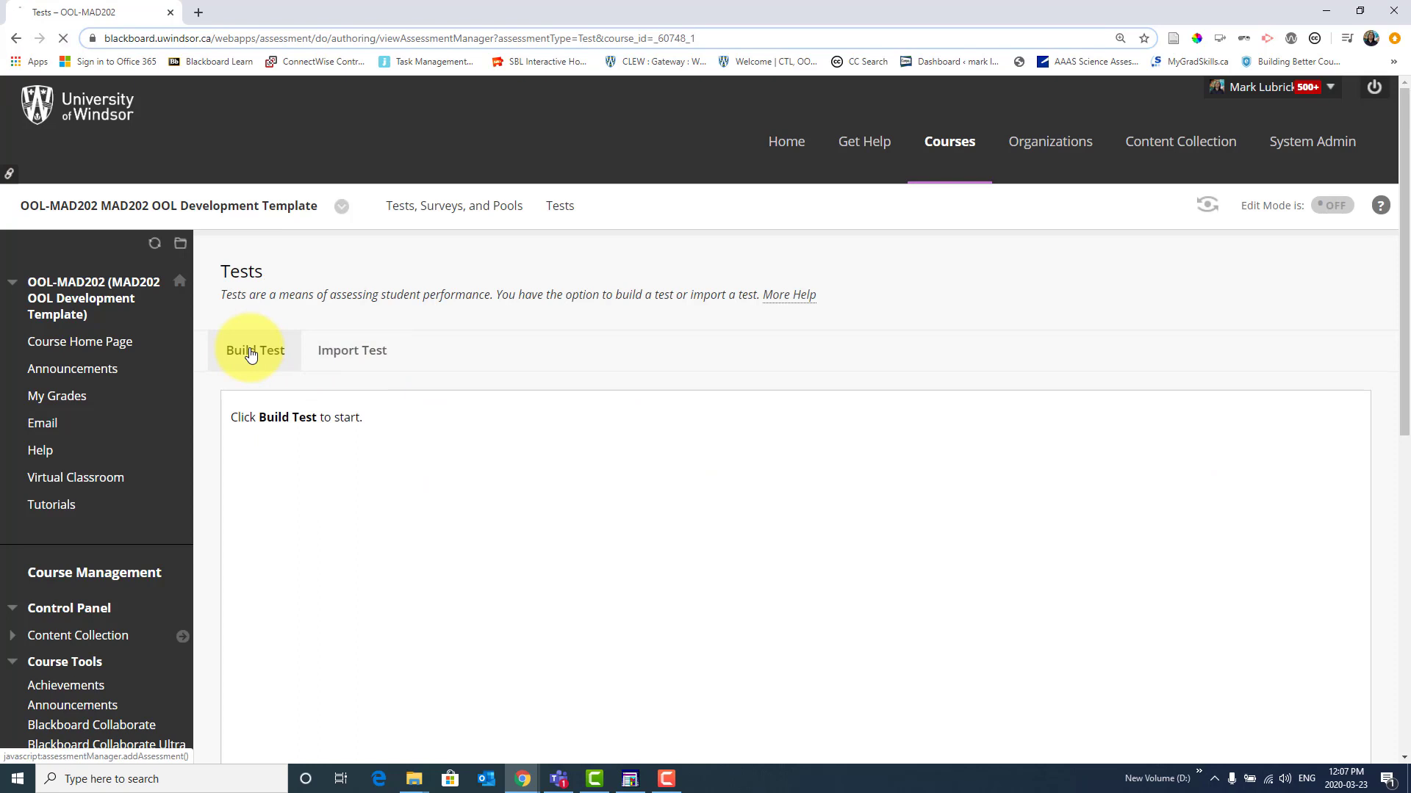
text(exa)
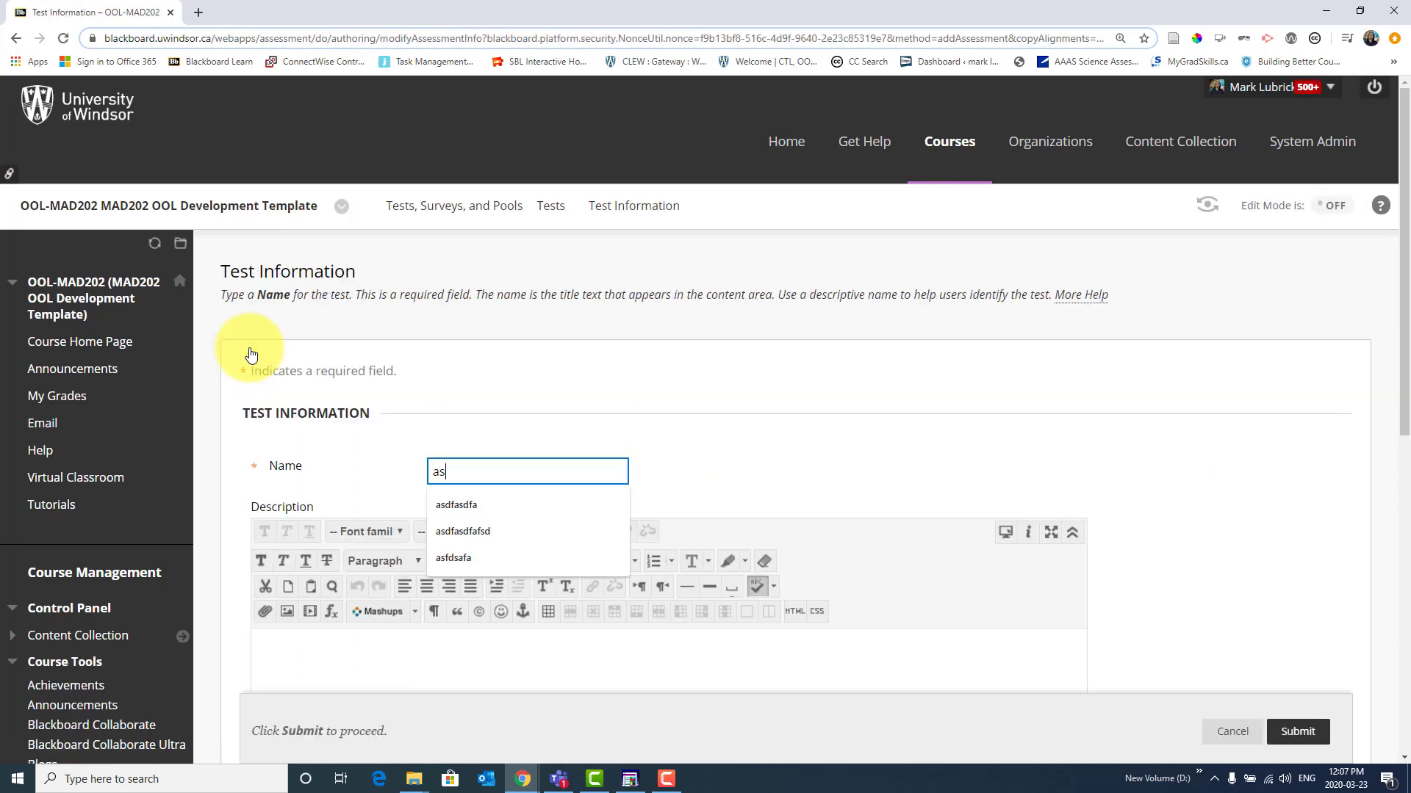
text(mple)
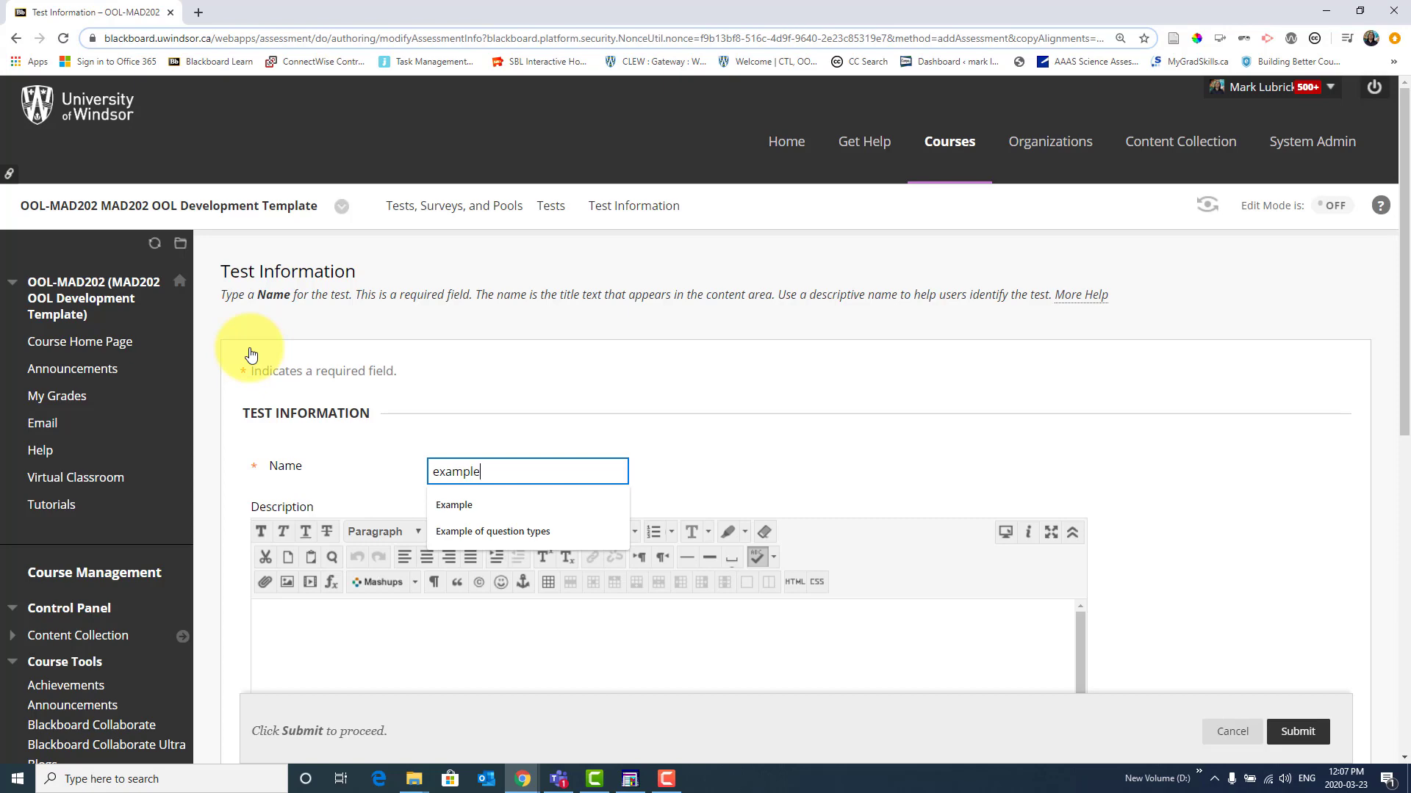
scroll(737, 504, down, 3)
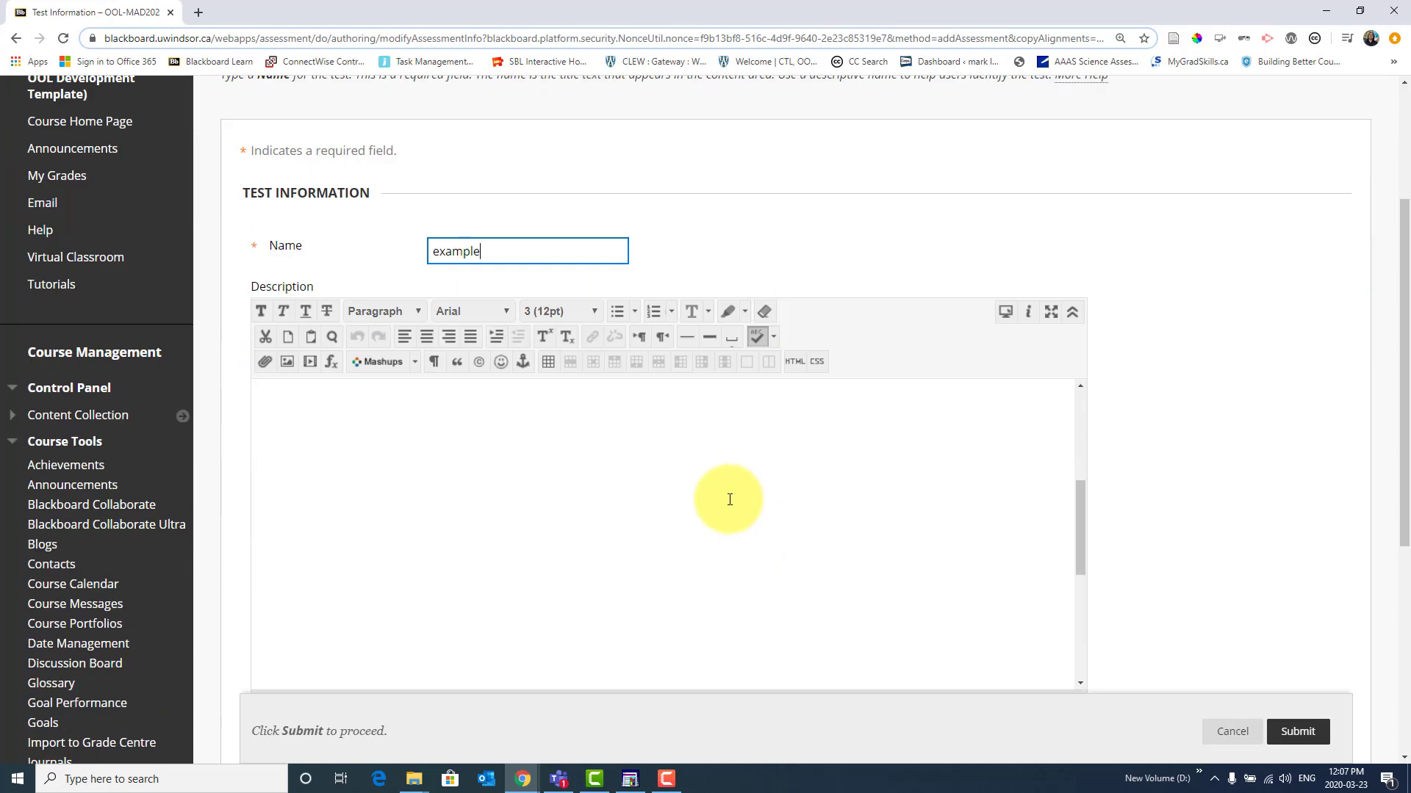
scroll(1162, 523, down, 6)
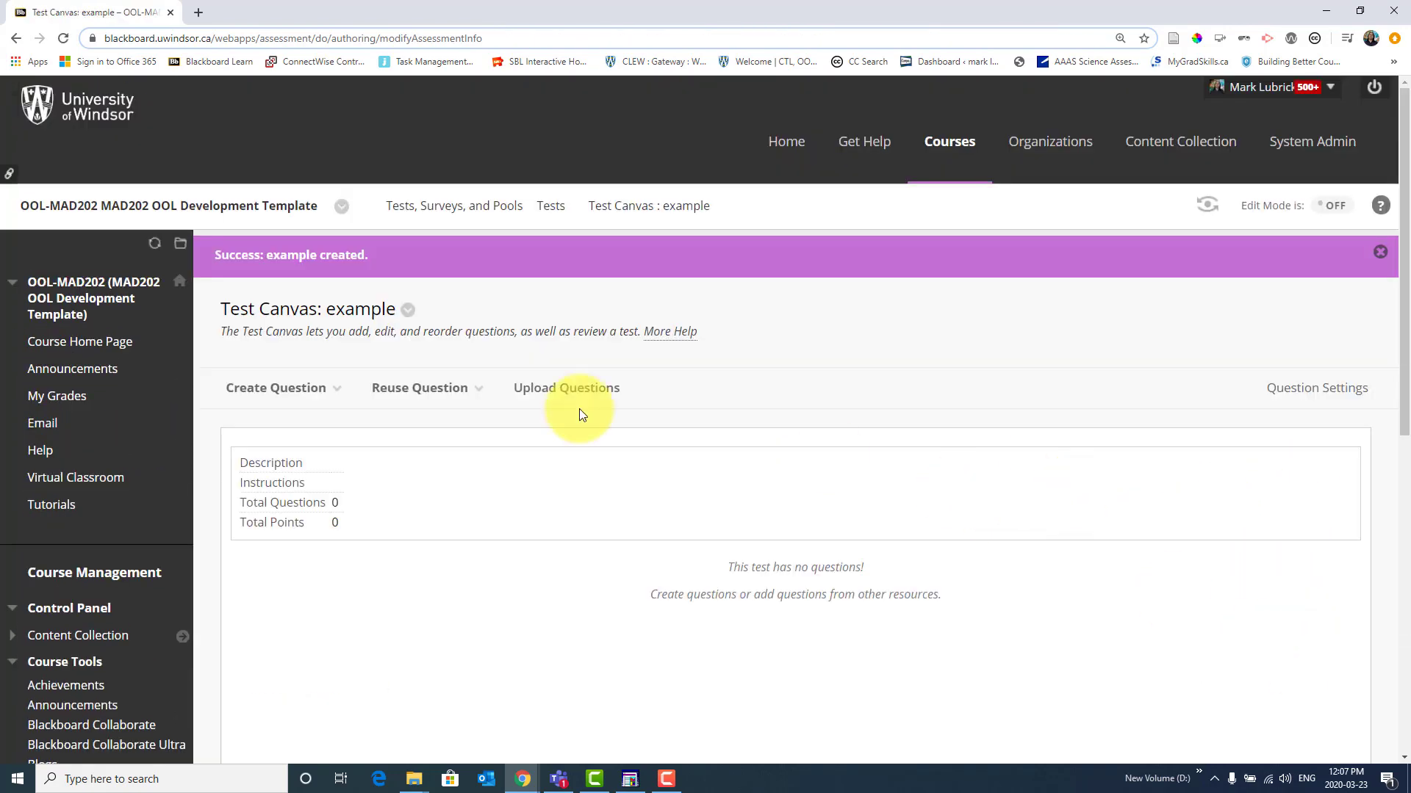
click(450, 389)
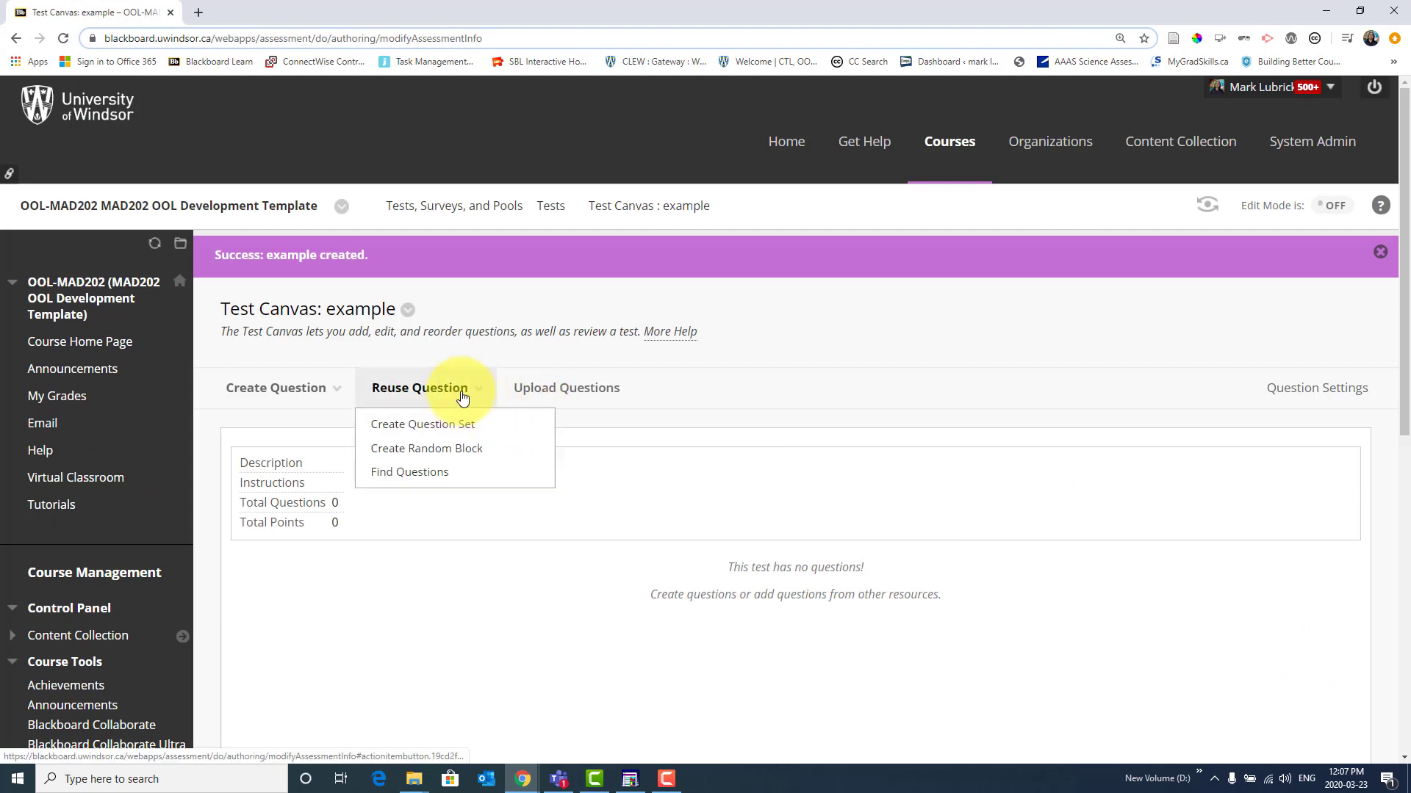
- Browse the Test pool's 70 questions in Find Questions, then cancel without adding any
click(421, 481)
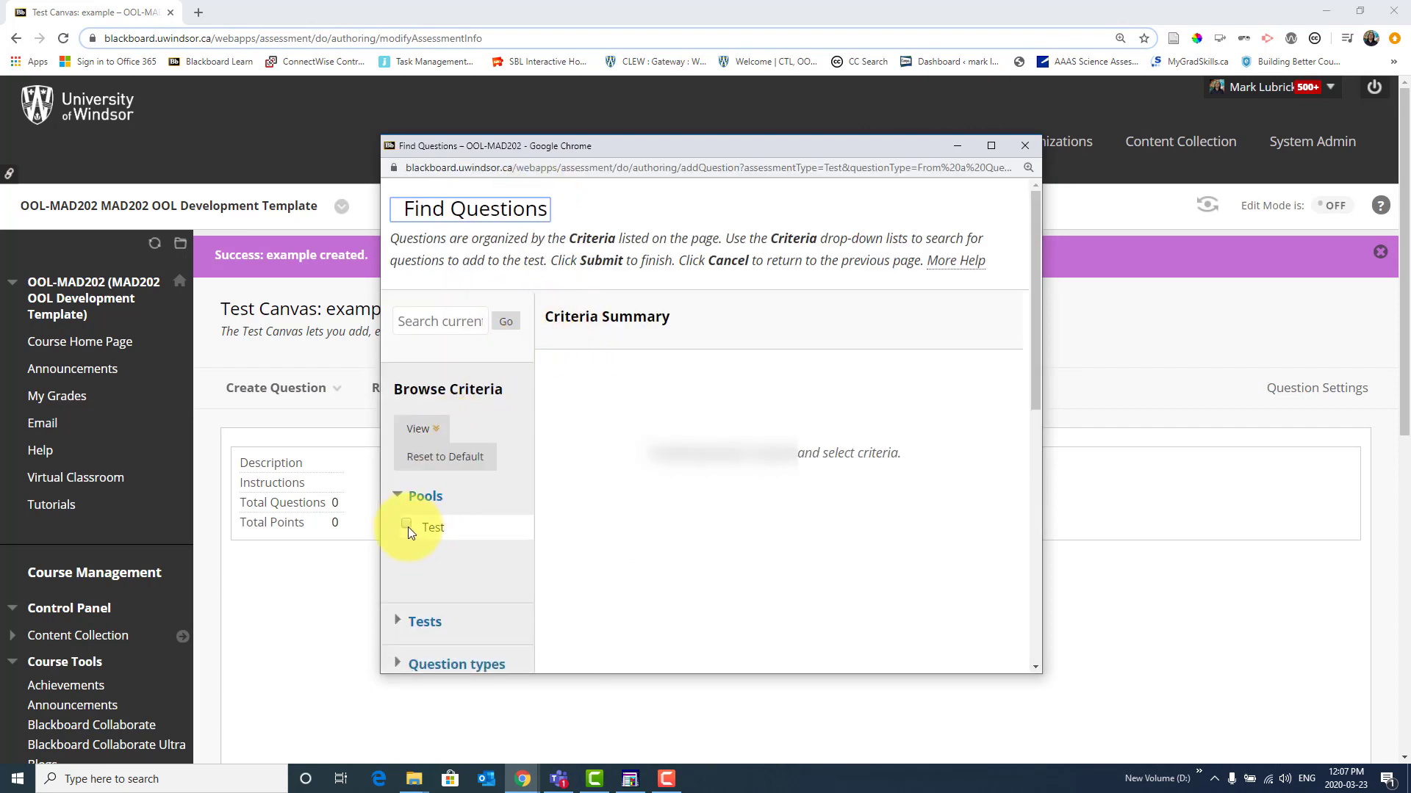
click(407, 524)
scroll(765, 494, down, 8)
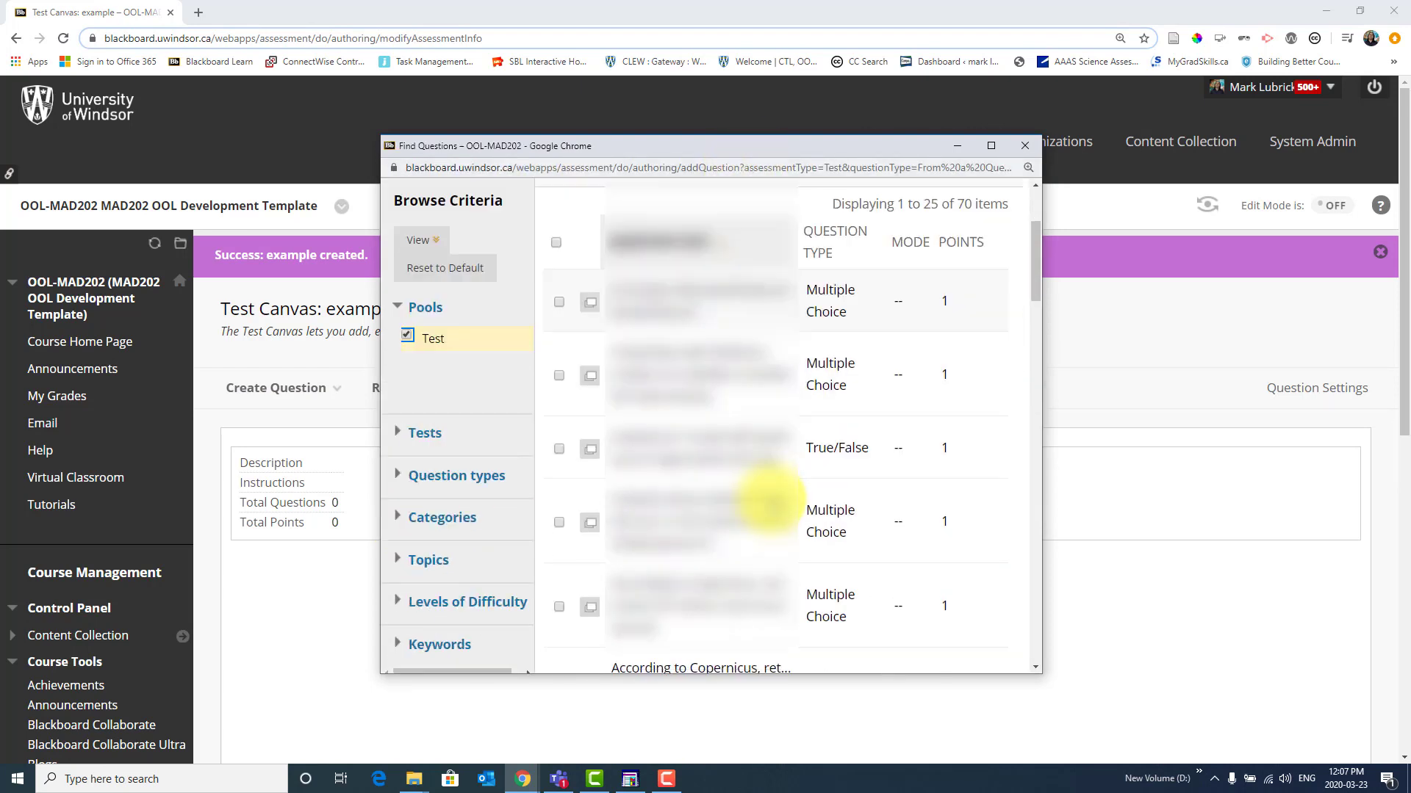
scroll(764, 494, up, 8)
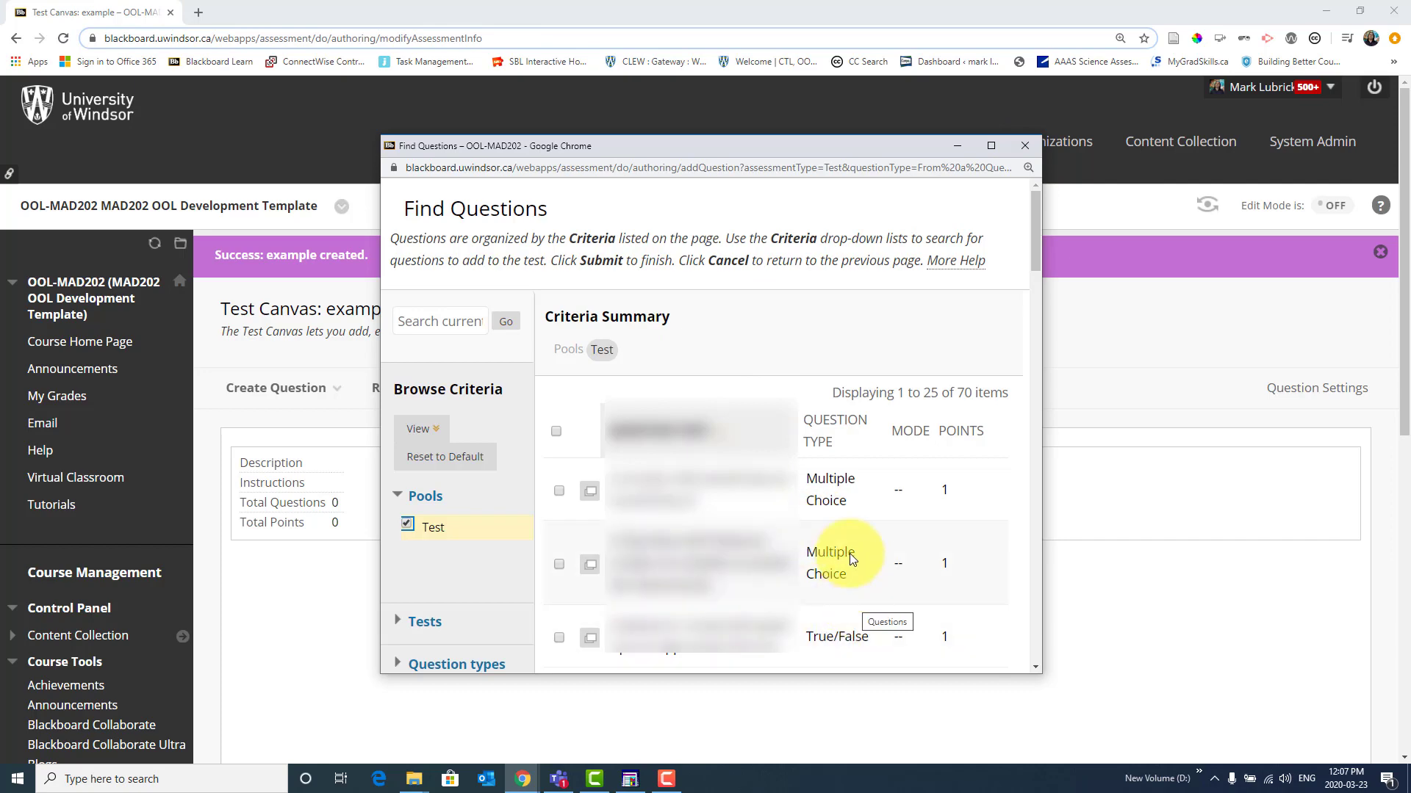
click(1025, 148)
click(430, 389)
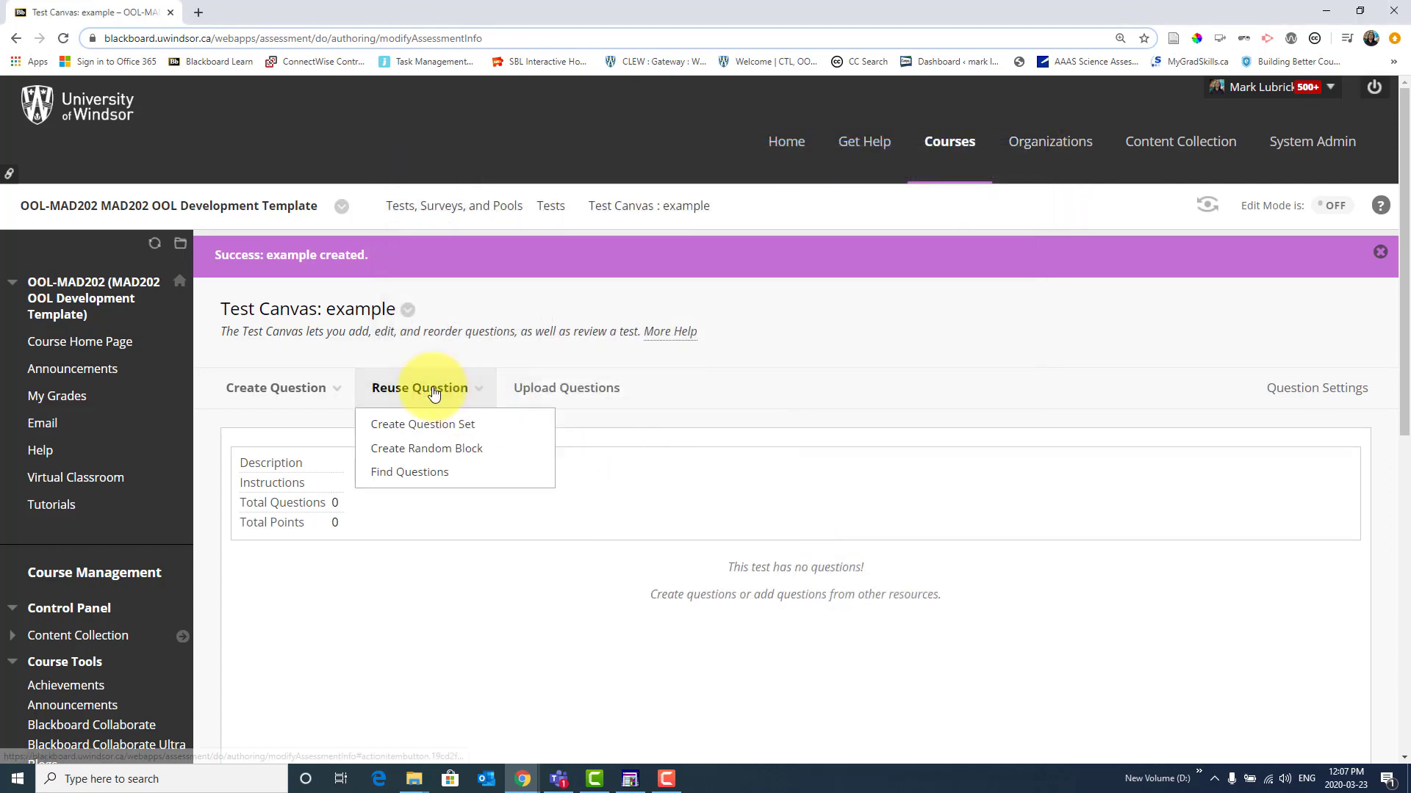
- Create a question set from all 25 questions in the Test pool
click(436, 430)
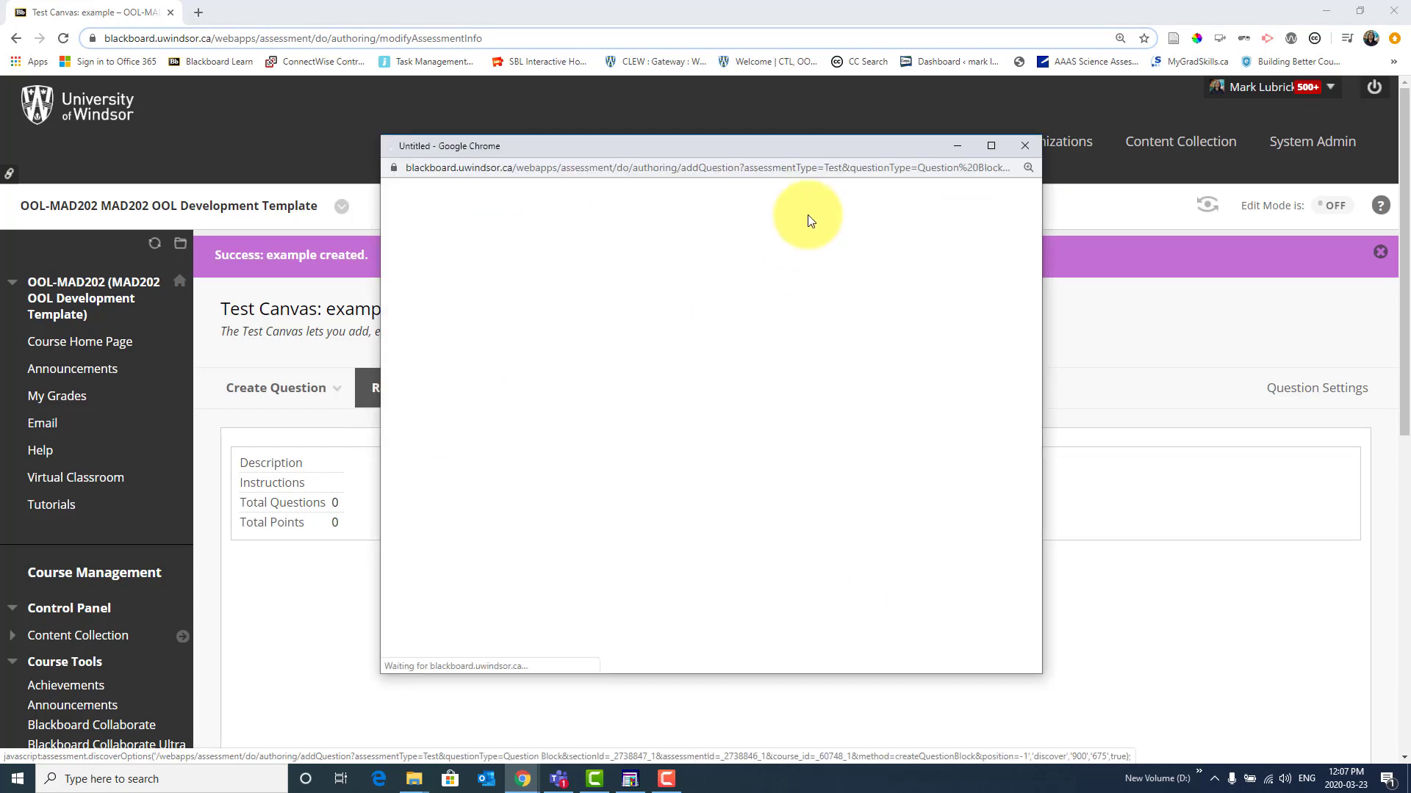
double_click(826, 148)
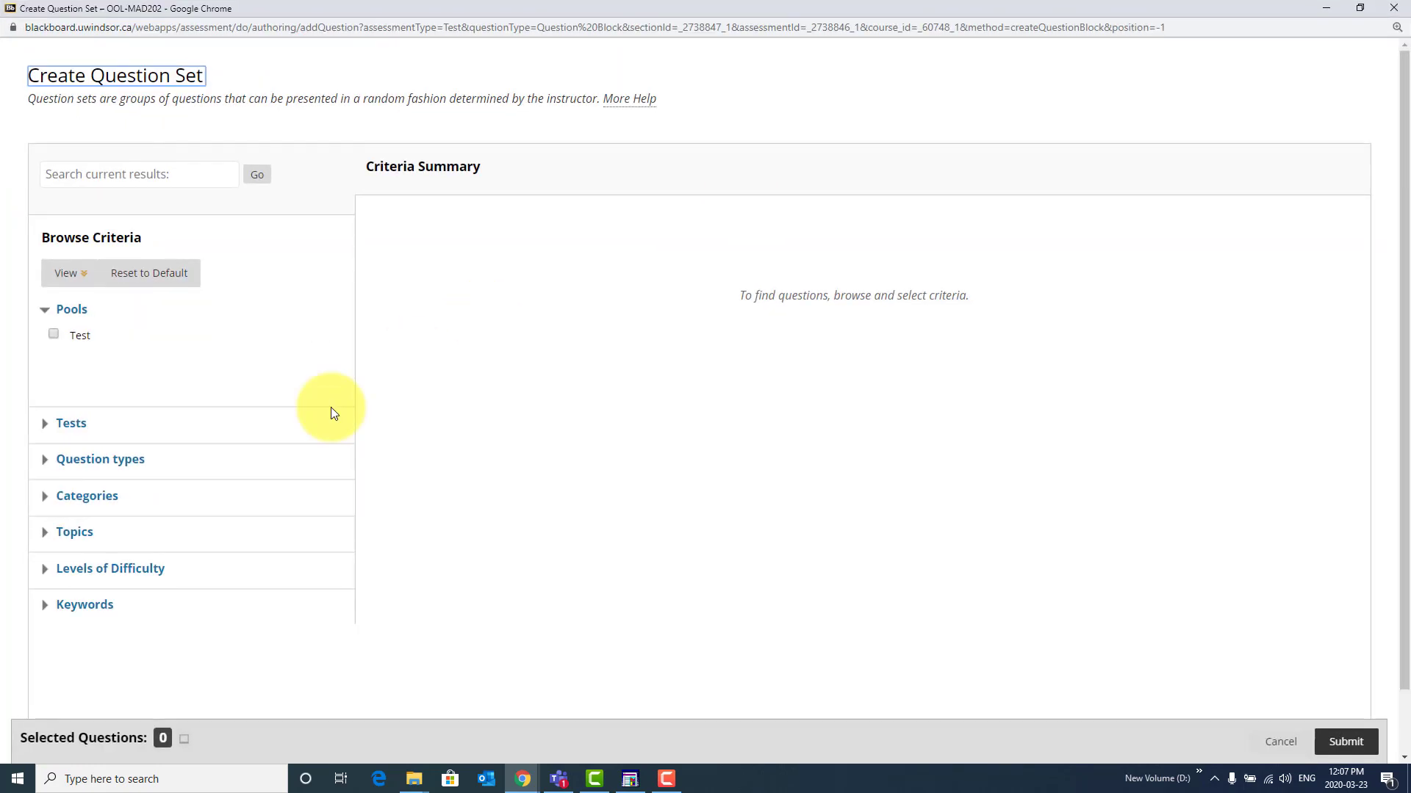
click(55, 336)
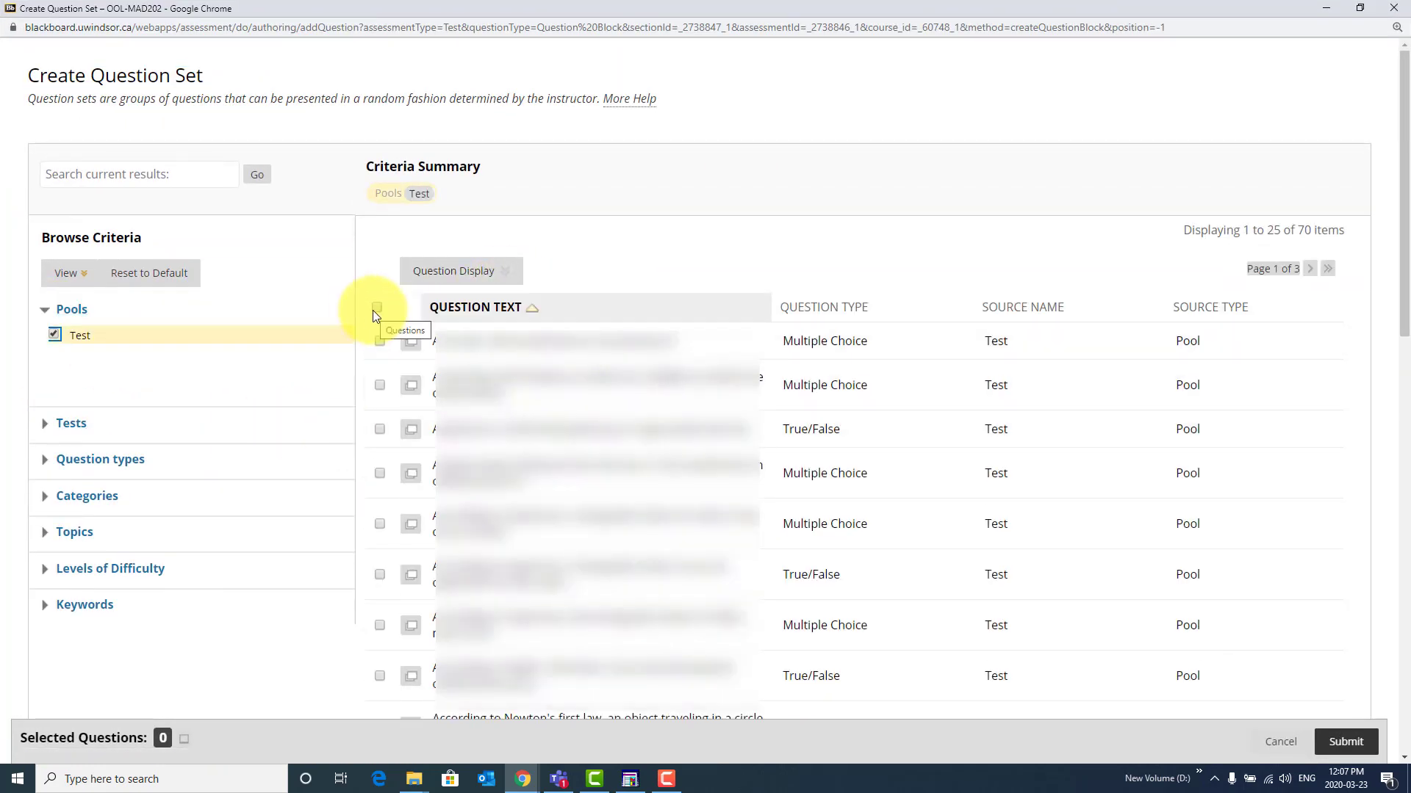
click(374, 310)
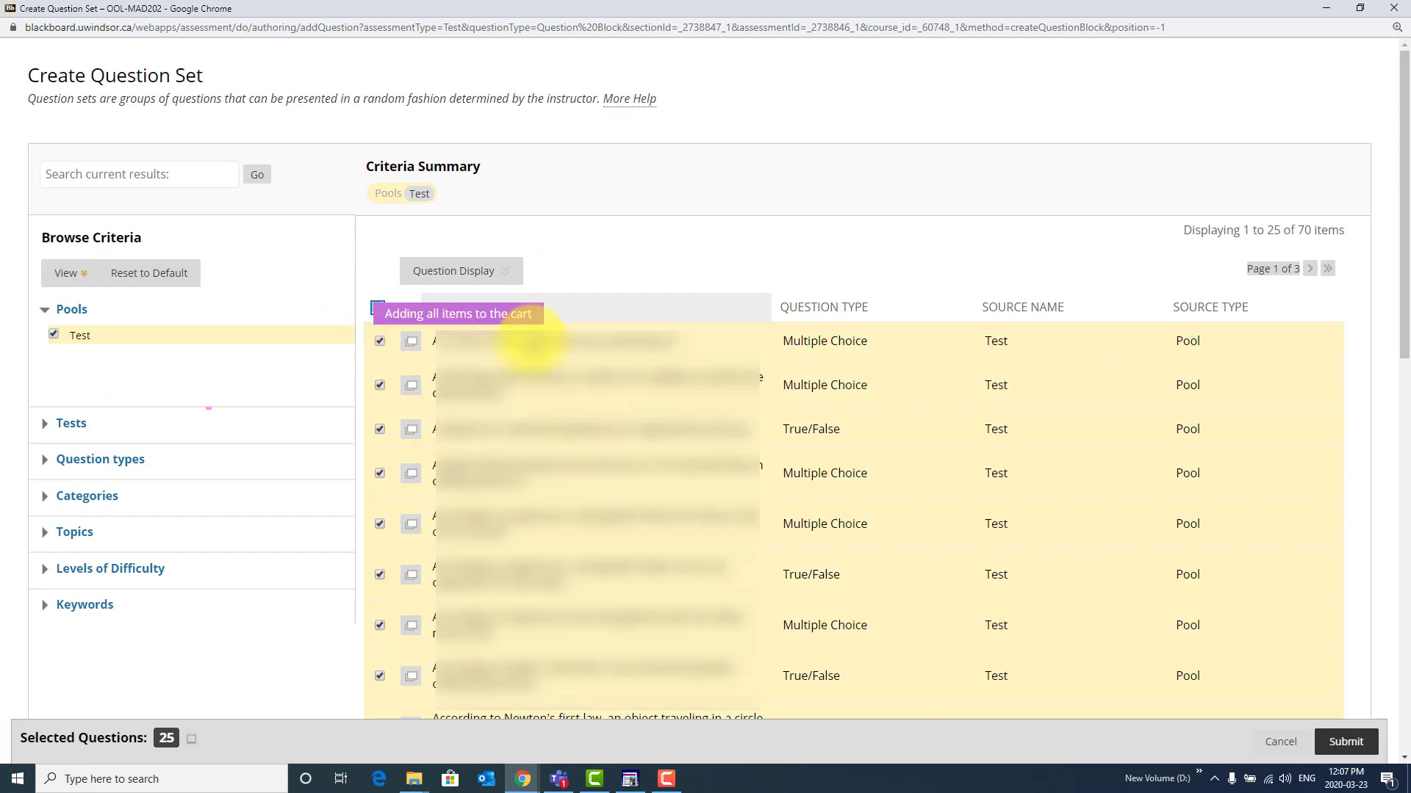
click(1371, 744)
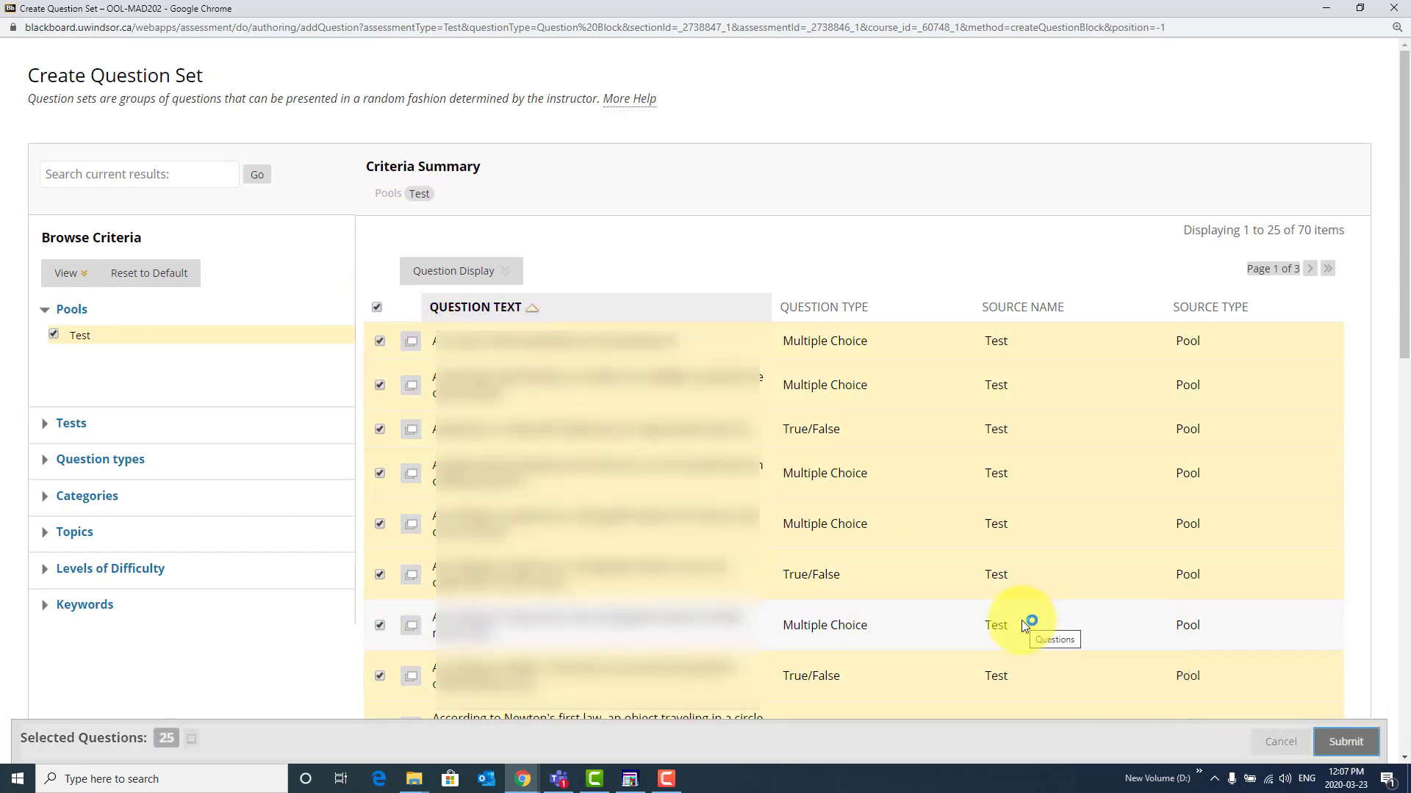
- Set the question set to display 5 questions, for 50 total points
scroll(734, 515, down, 4)
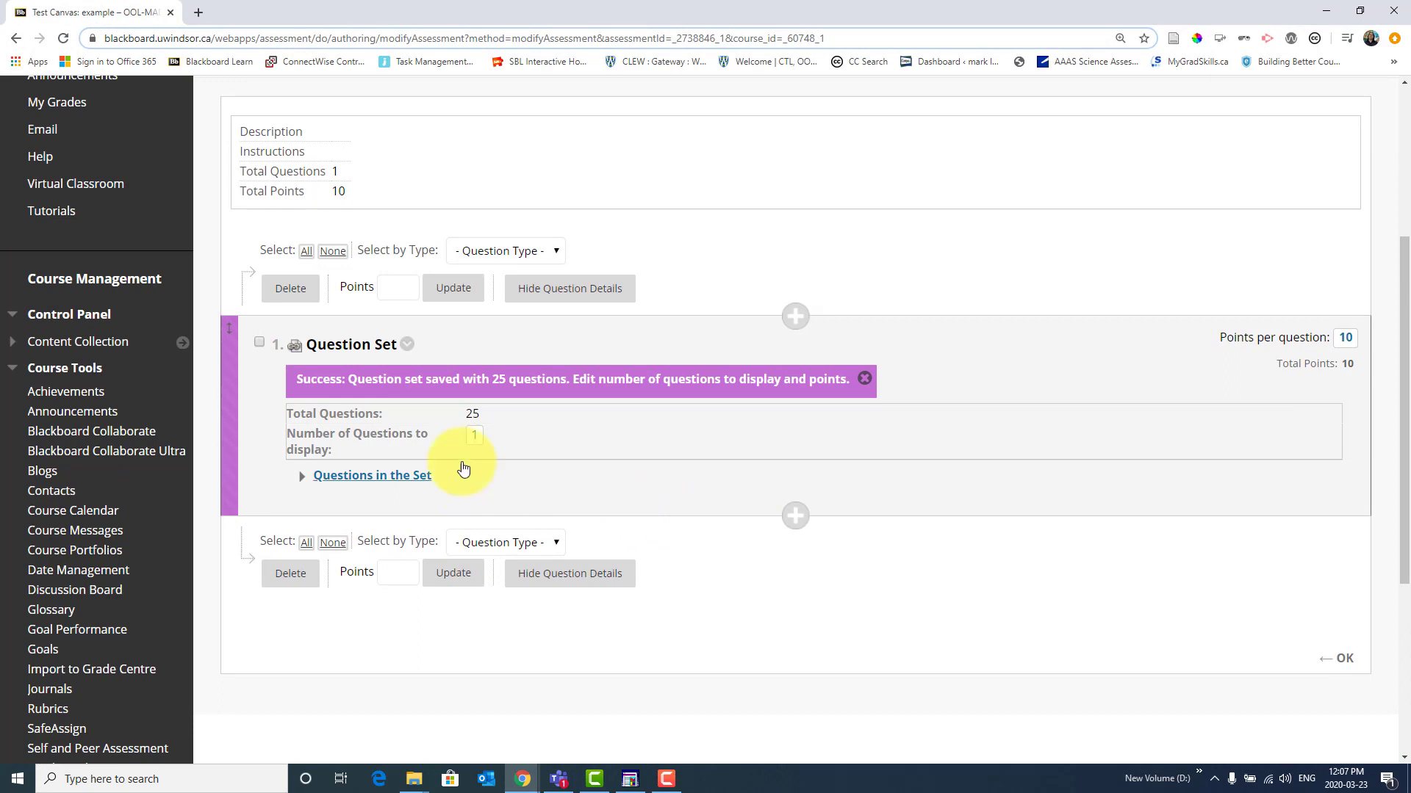
click(475, 437)
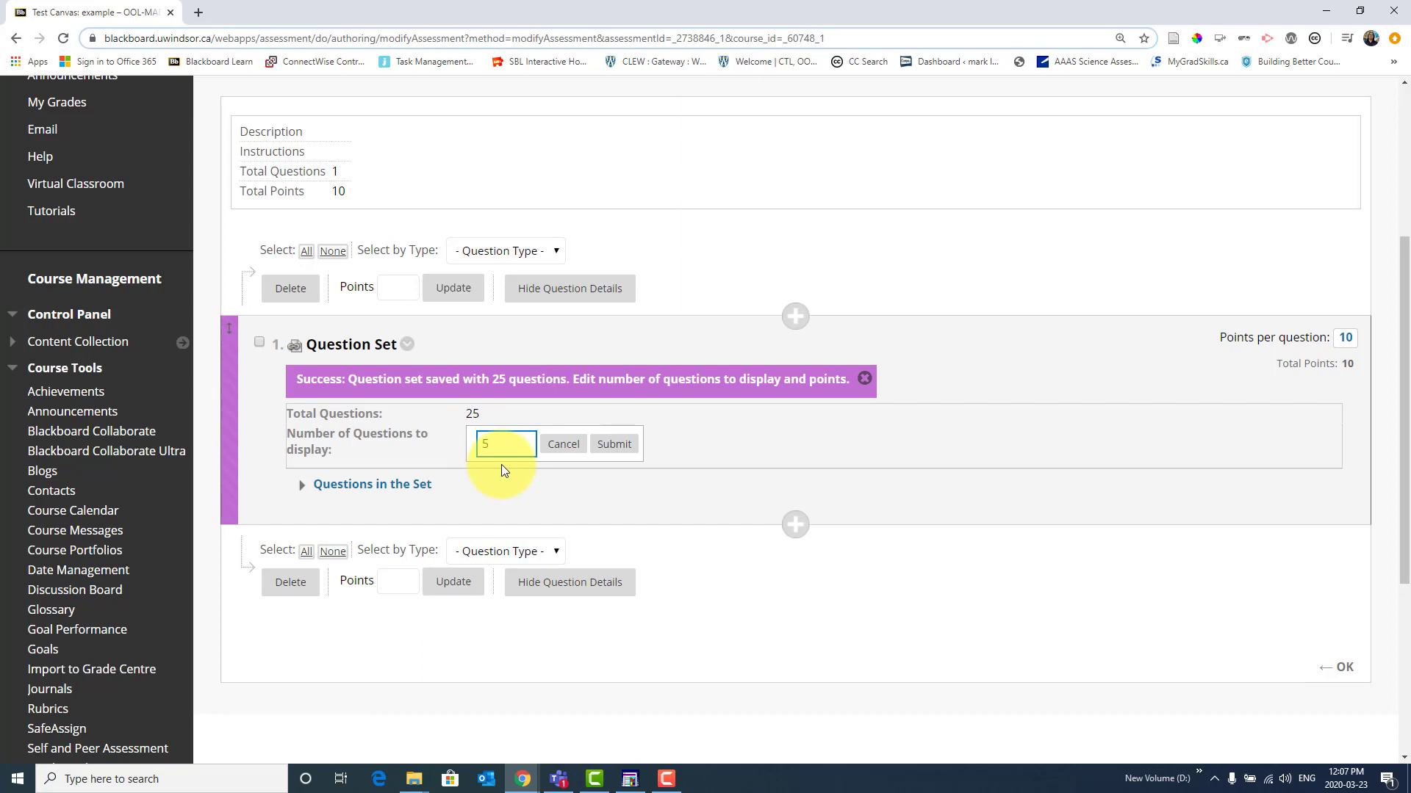
click(614, 445)
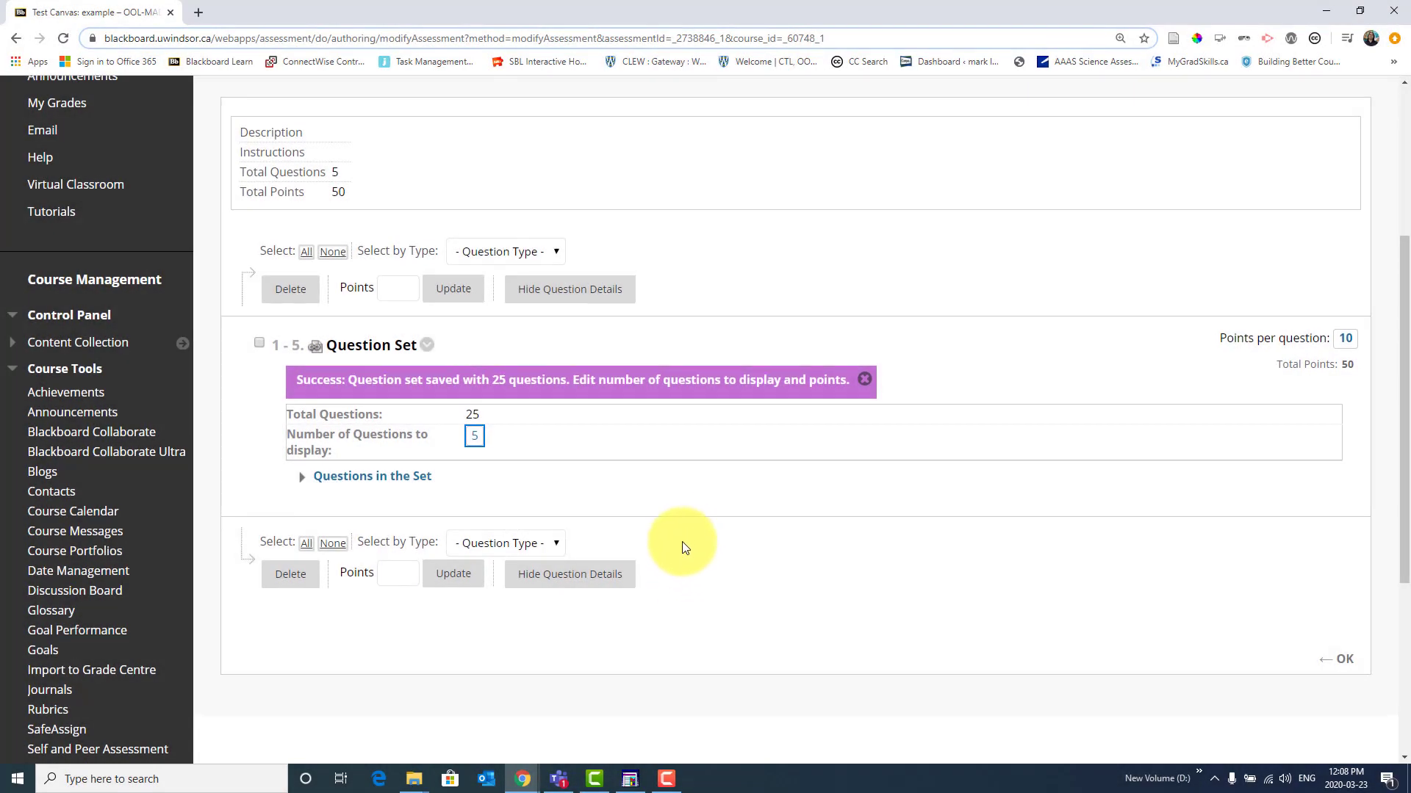
- Go to the course home page with Edit Mode on and open Resources
scroll(672, 544, up, 3)
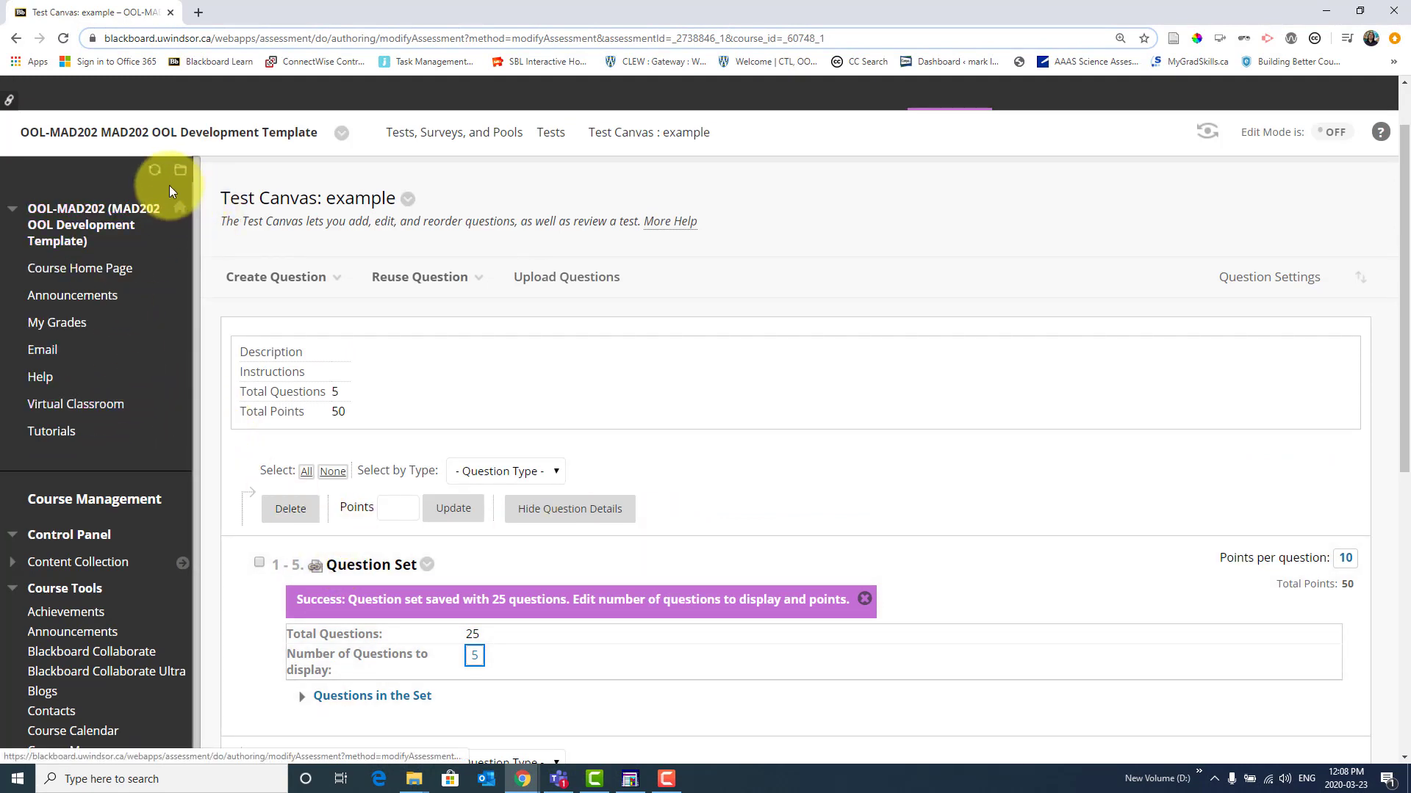
click(99, 270)
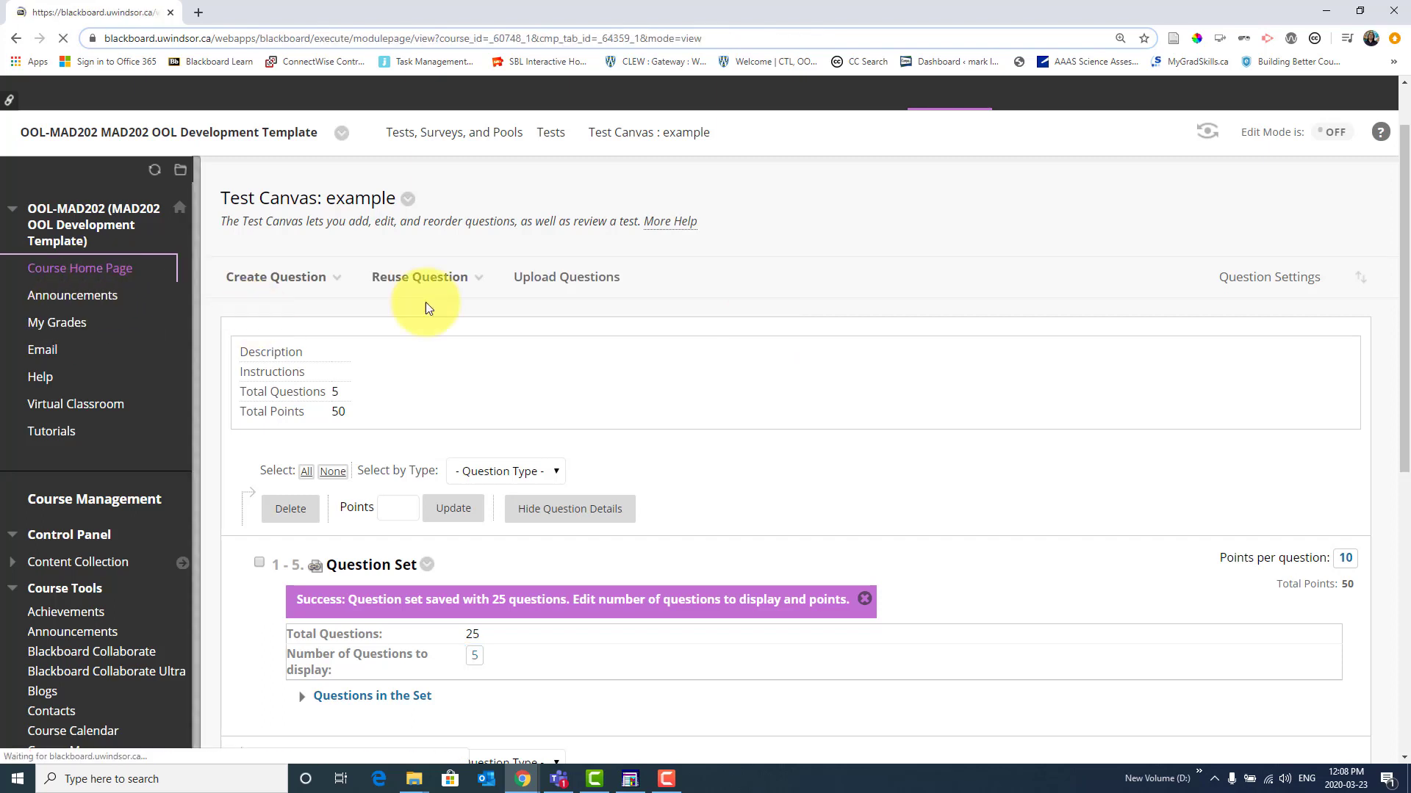
click(1356, 213)
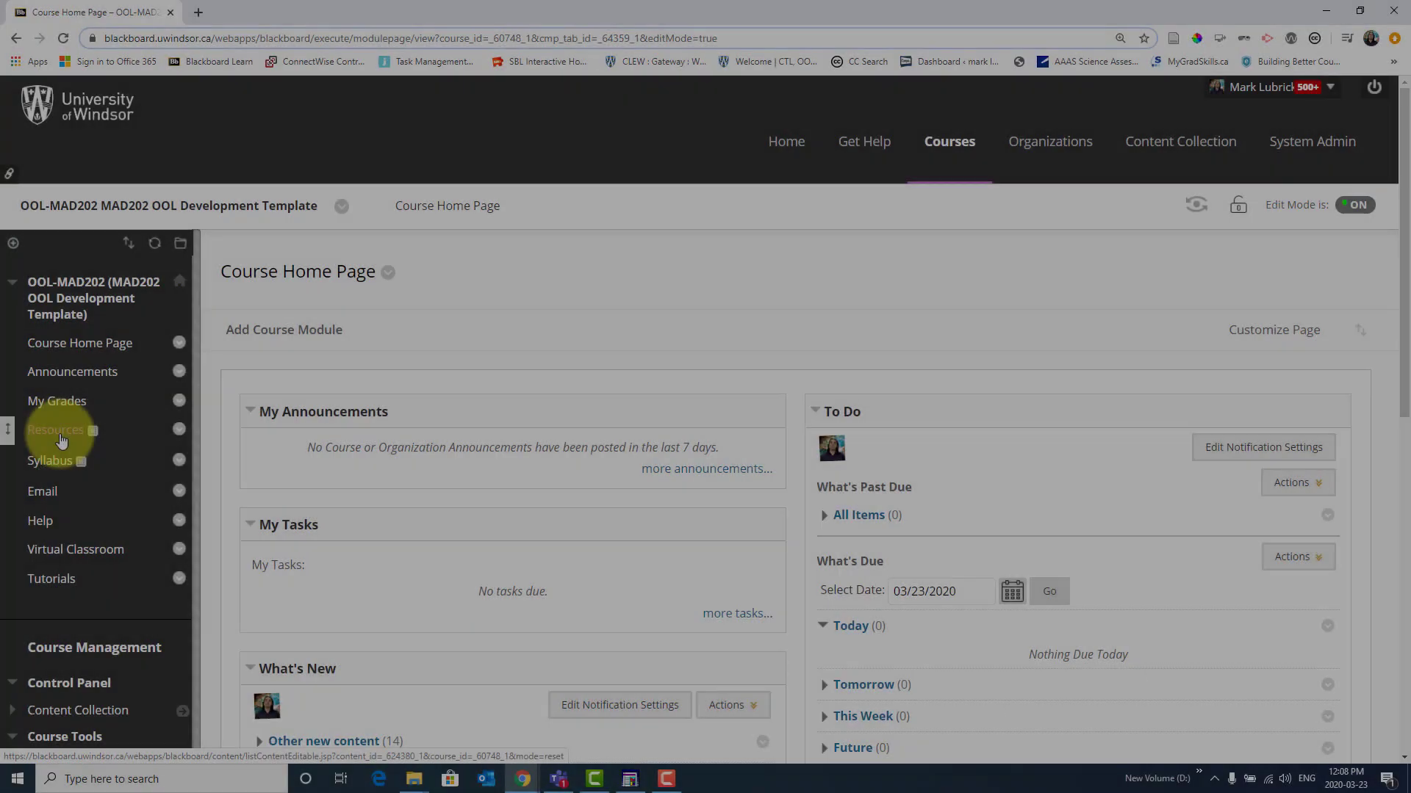
click(61, 433)
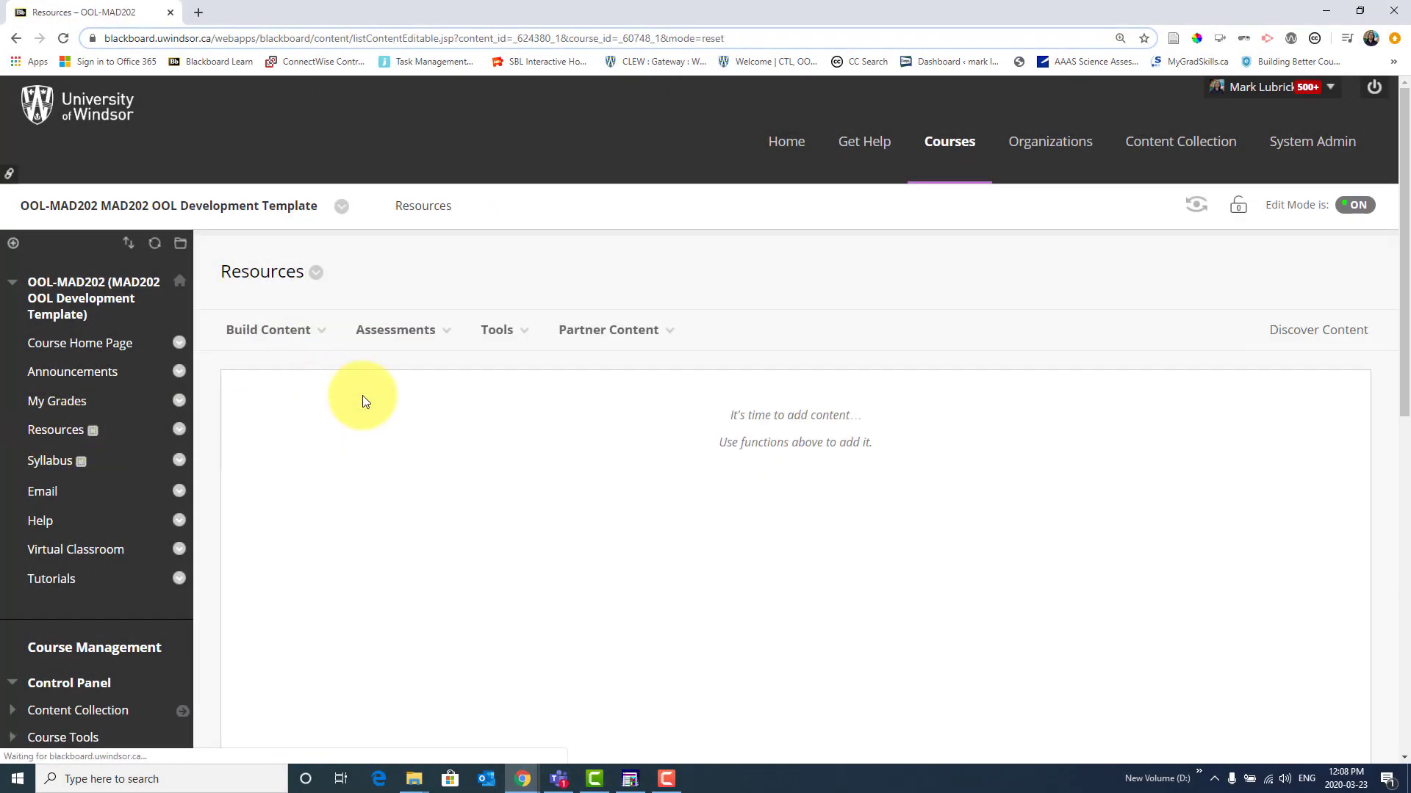
- Add the existing 'example' test to Resources as a Test assessment
click(403, 331)
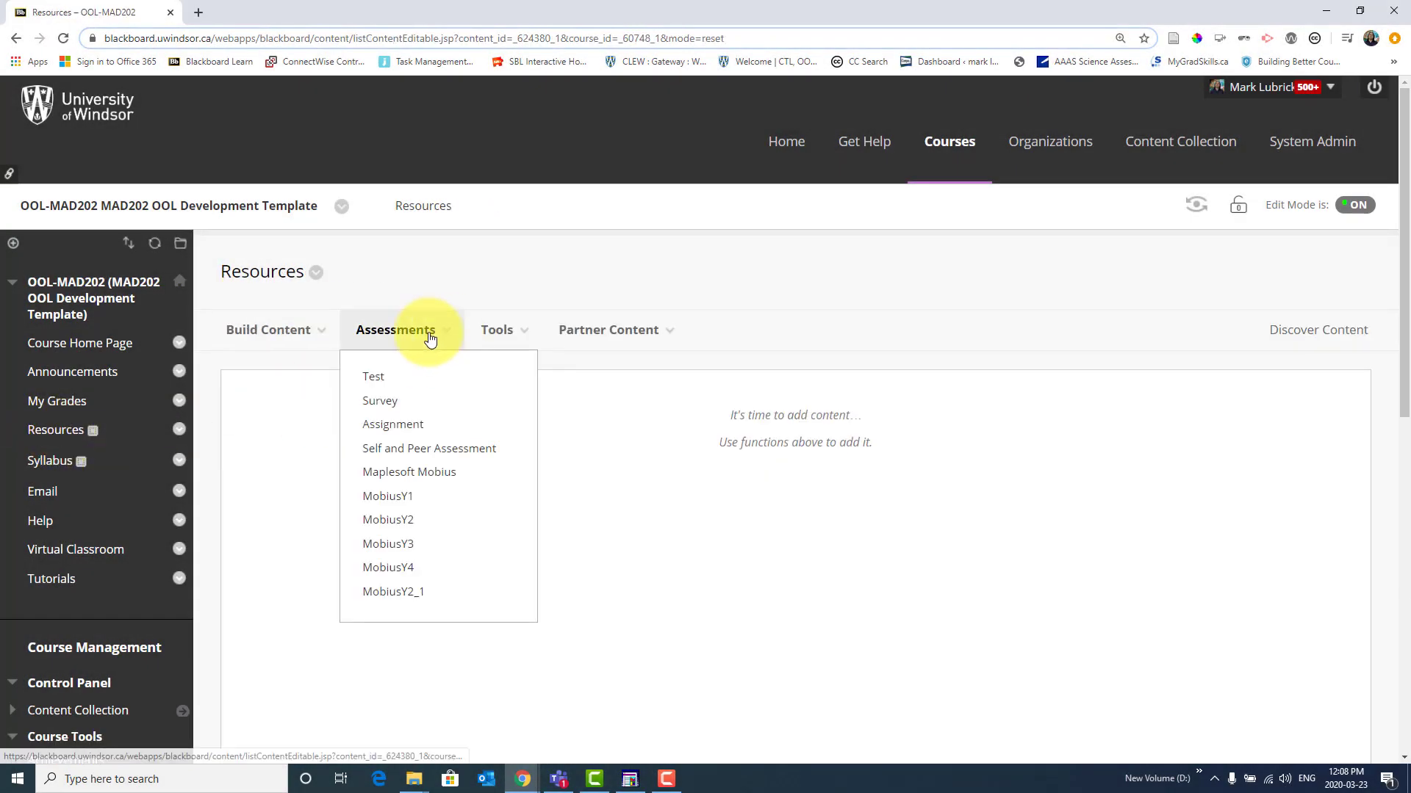
click(377, 374)
scroll(561, 383, down, 5)
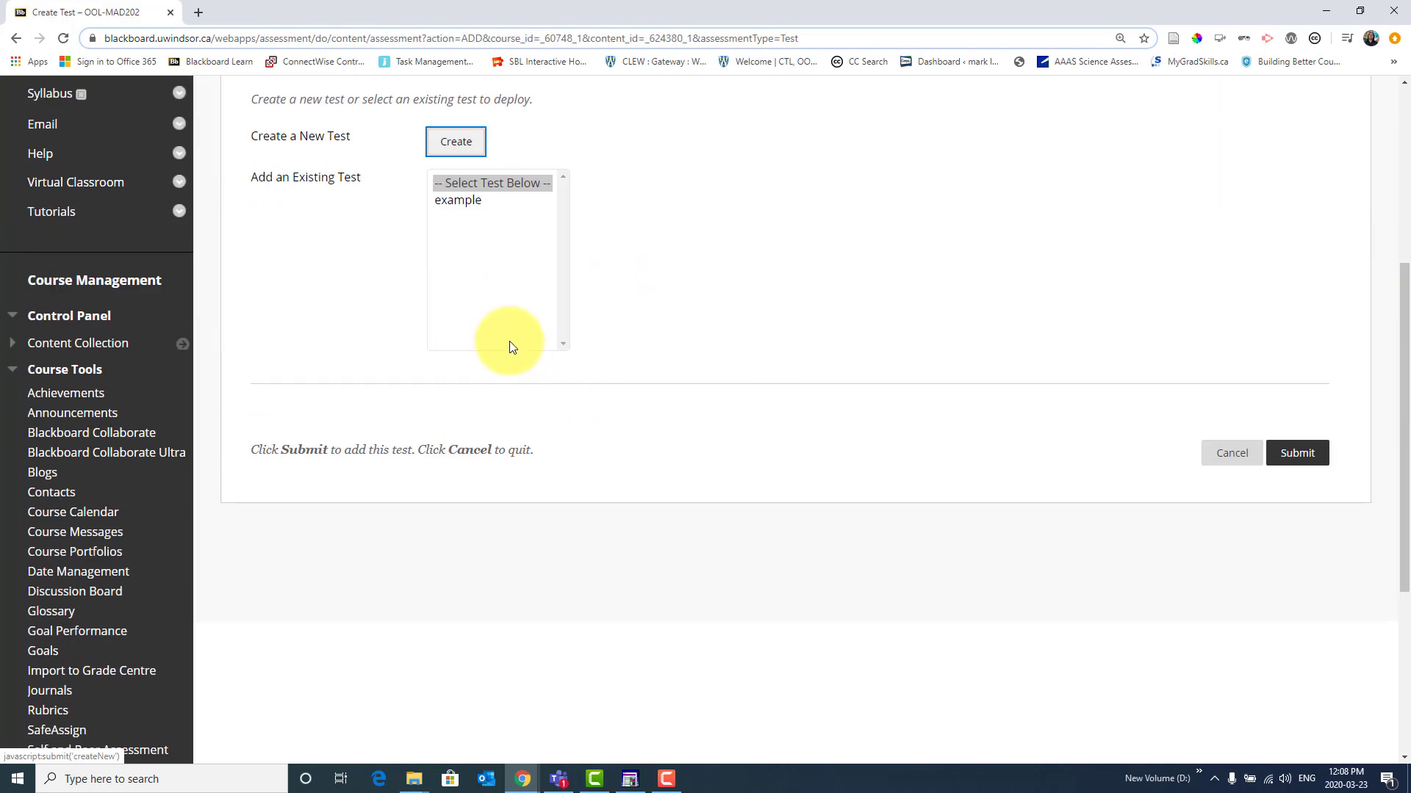
click(470, 200)
click(1289, 452)
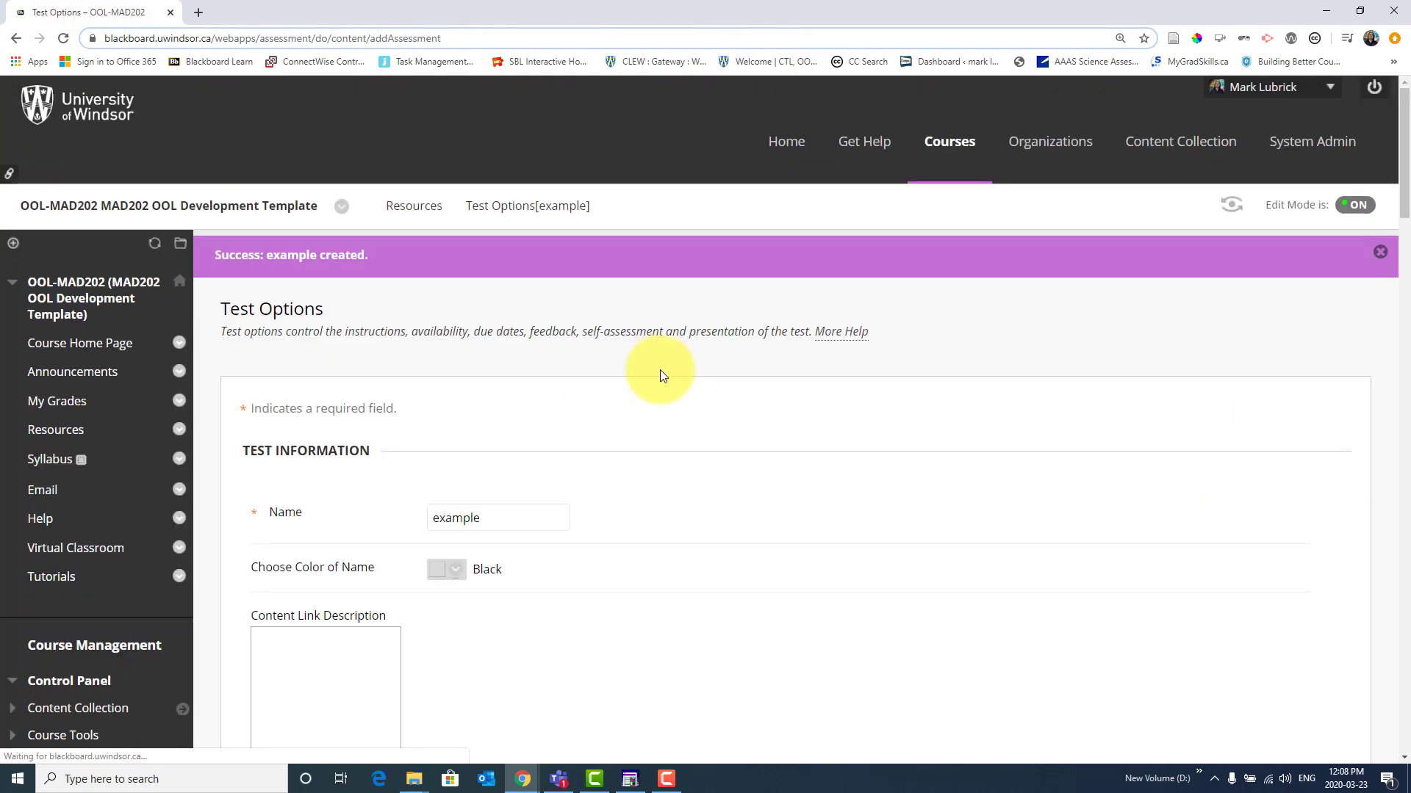
- Review the 'example' test's availability and presentation options, keep the defaults, and submit
scroll(747, 390, down, 4)
scroll(677, 398, down, 5)
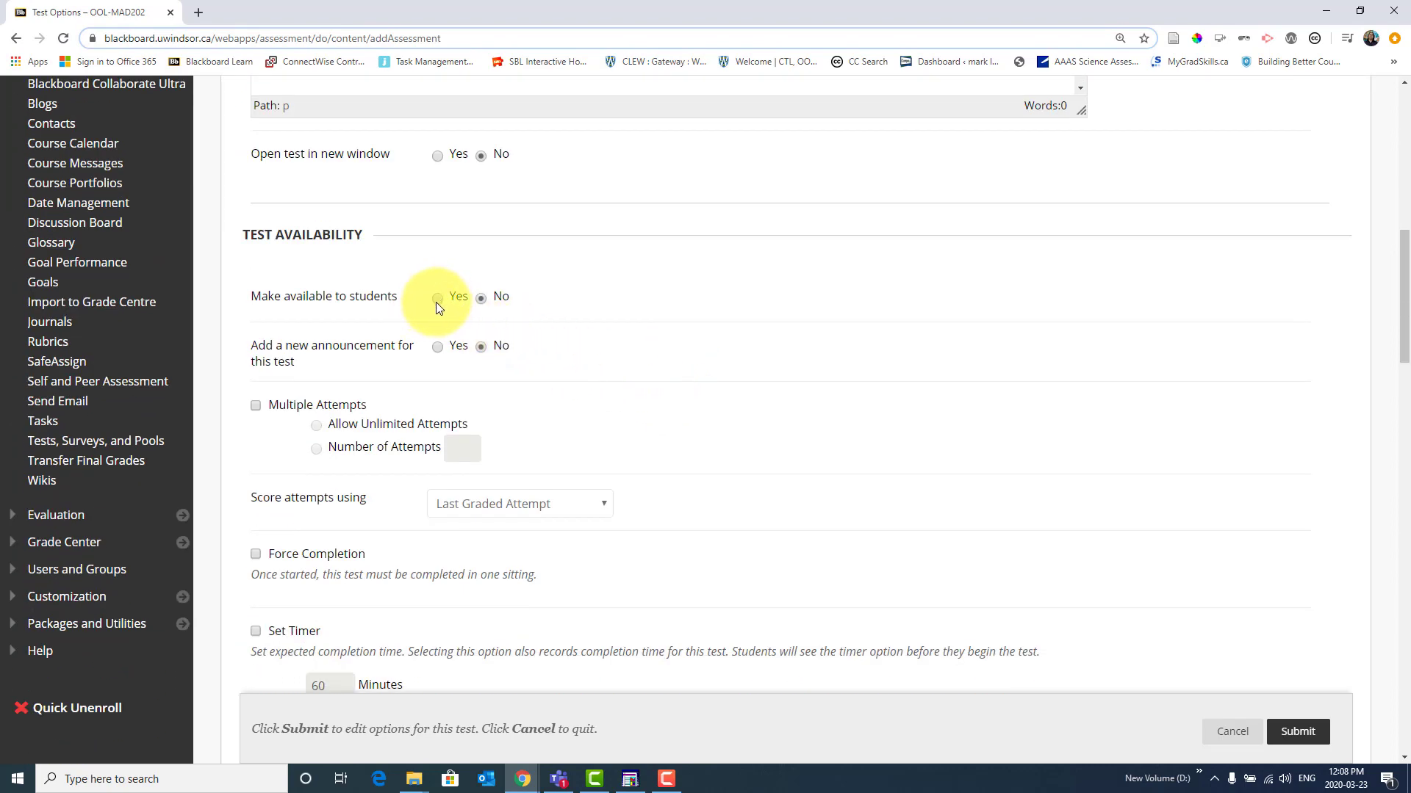
scroll(611, 380, down, 3)
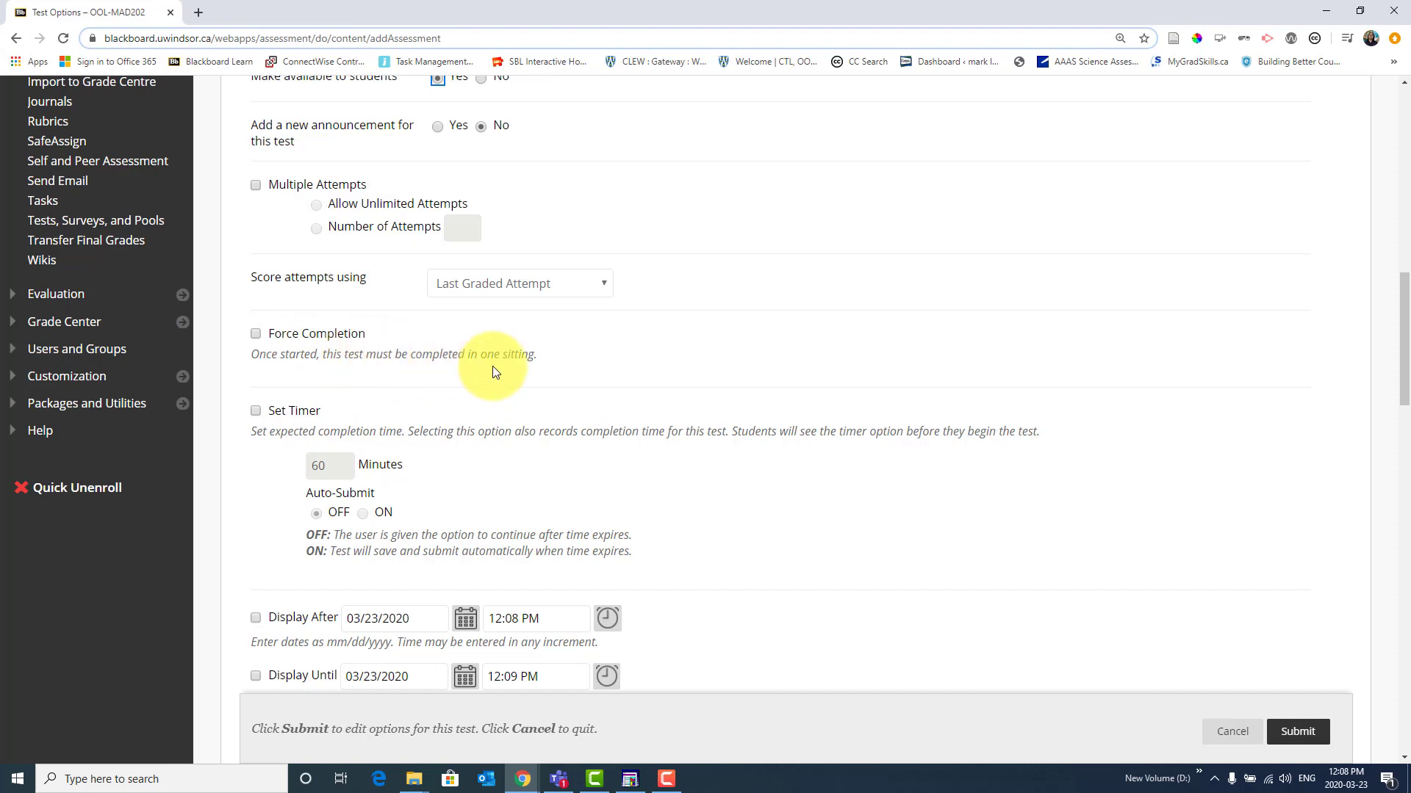
scroll(665, 403, down, 2)
scroll(665, 403, down, 1)
scroll(513, 378, down, 7)
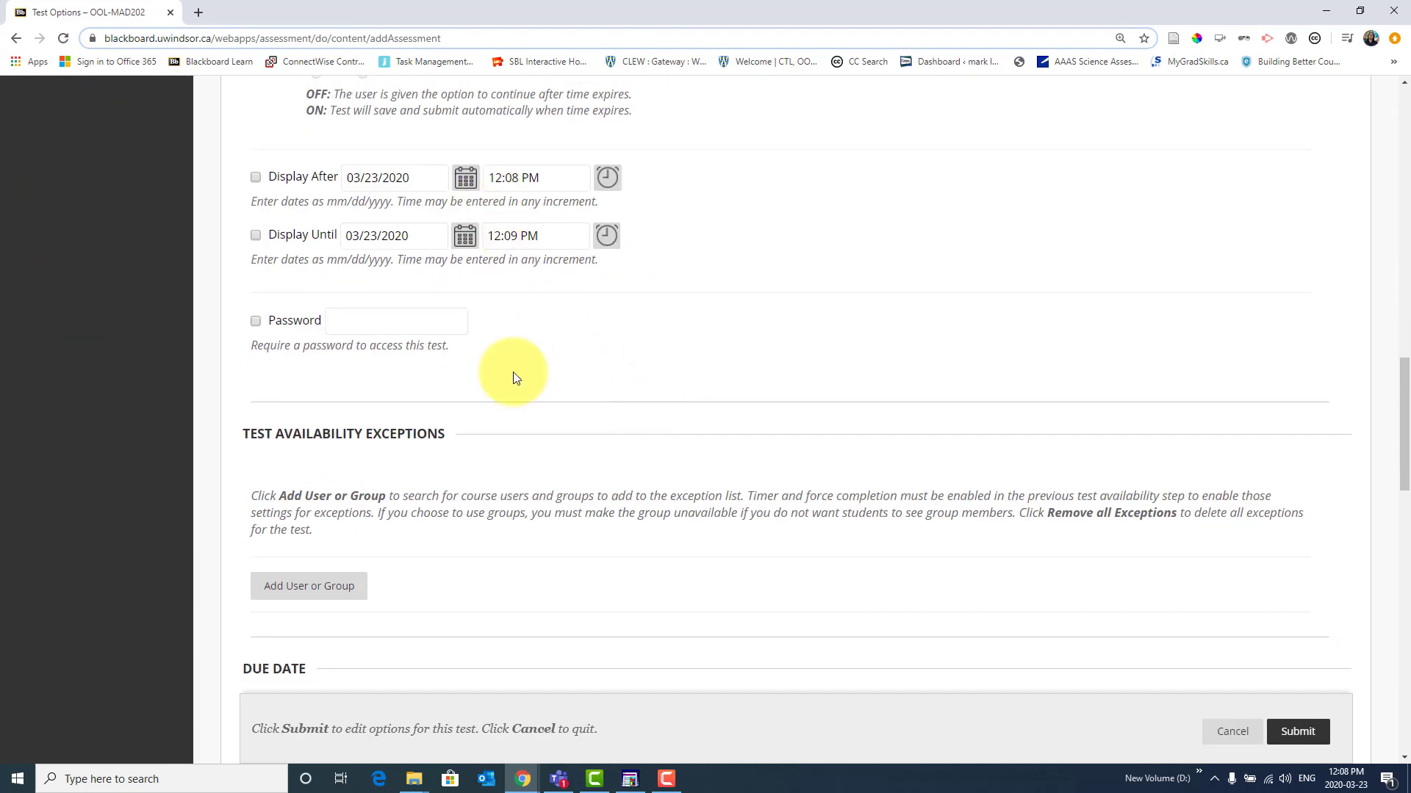
scroll(562, 453, down, 13)
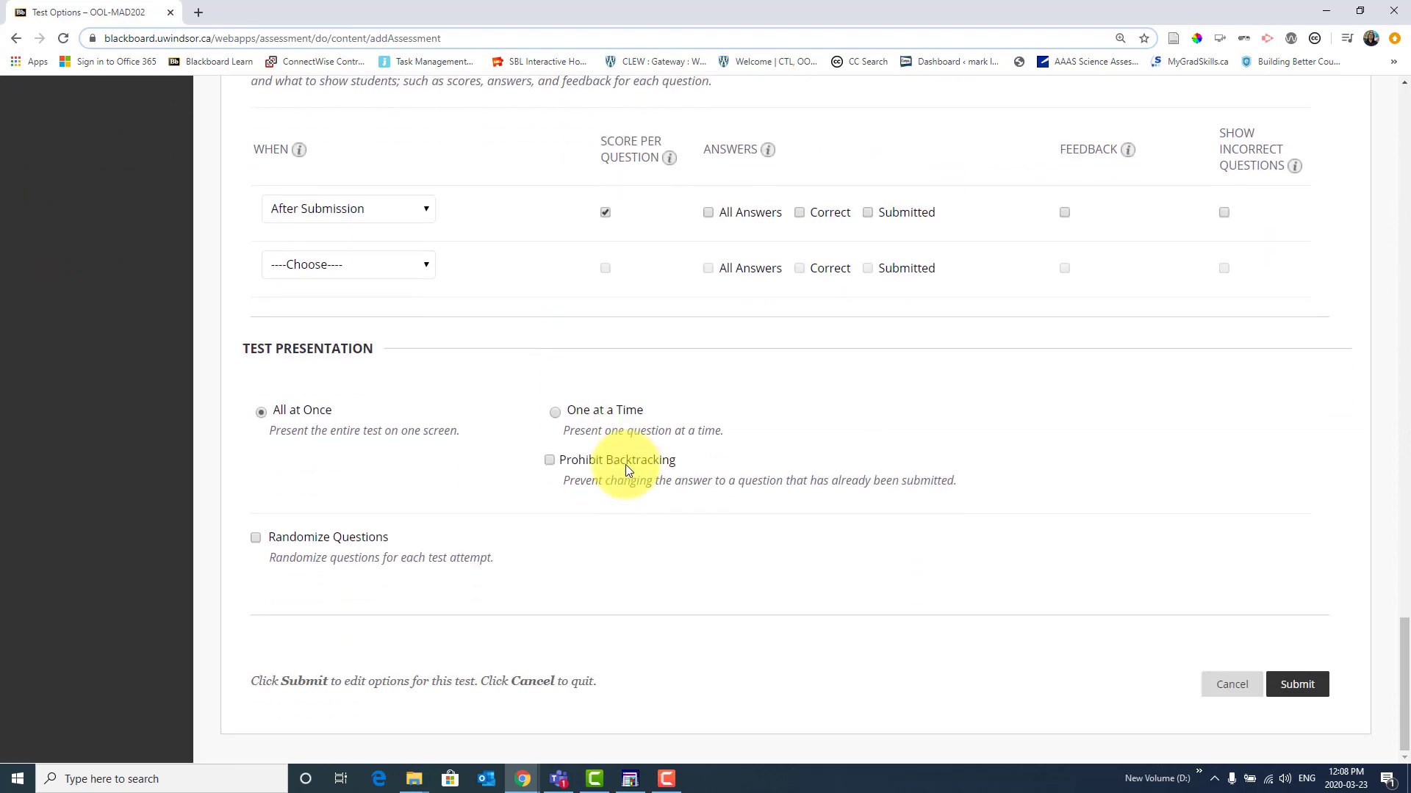
click(1298, 685)
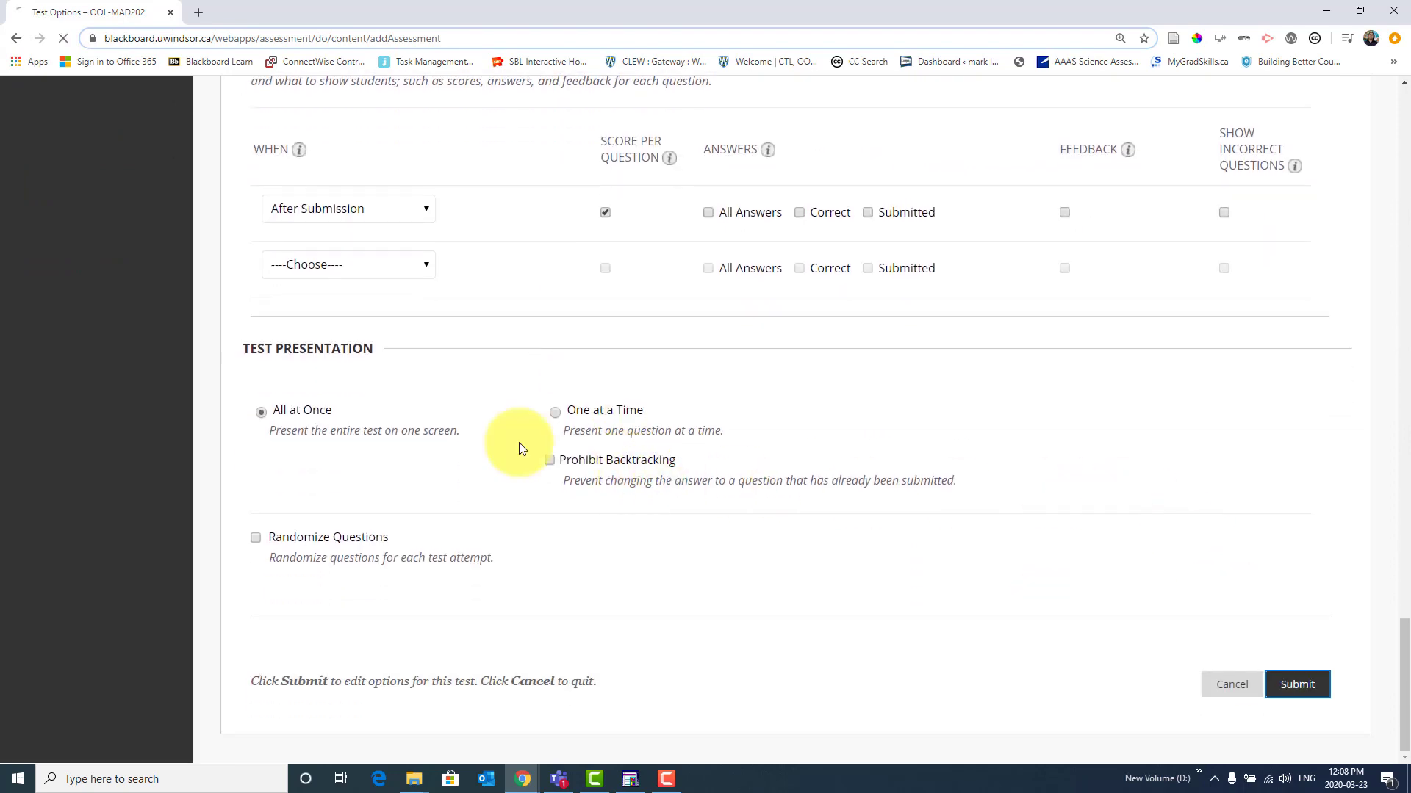